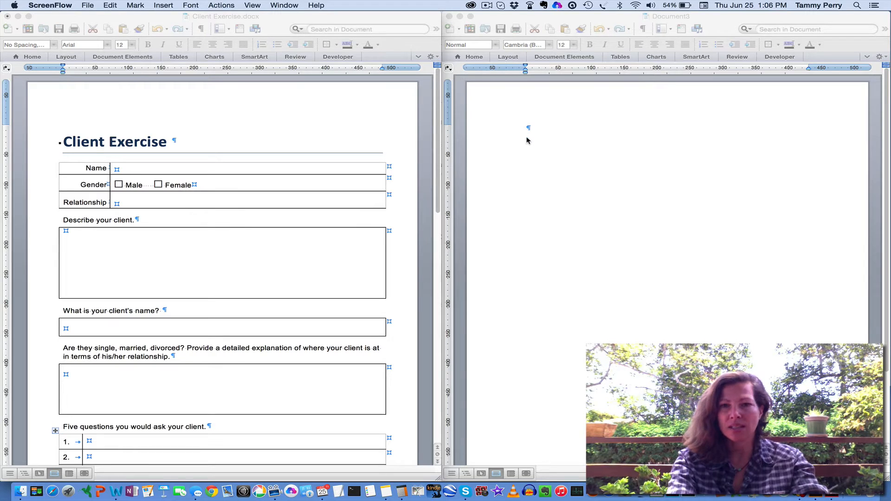
Step: Enter the heading text "Client Exercise" in the blank document and start a new paragraph below it
click(527, 128)
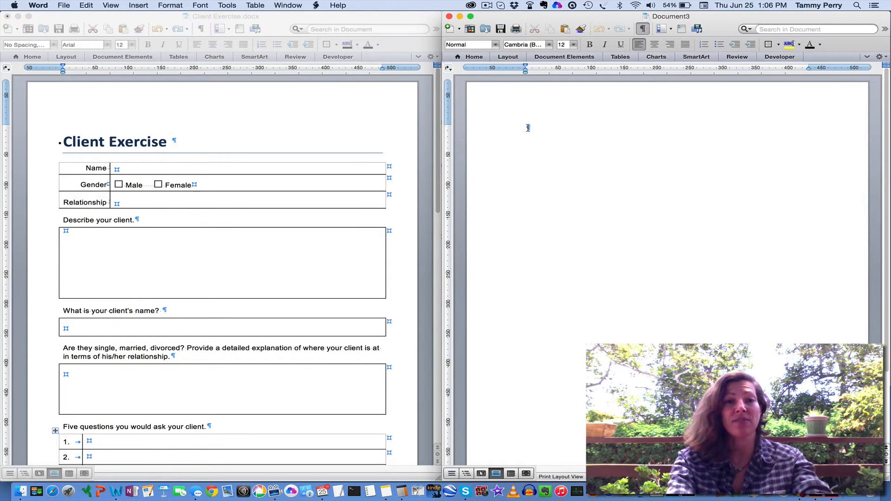
text(Client)
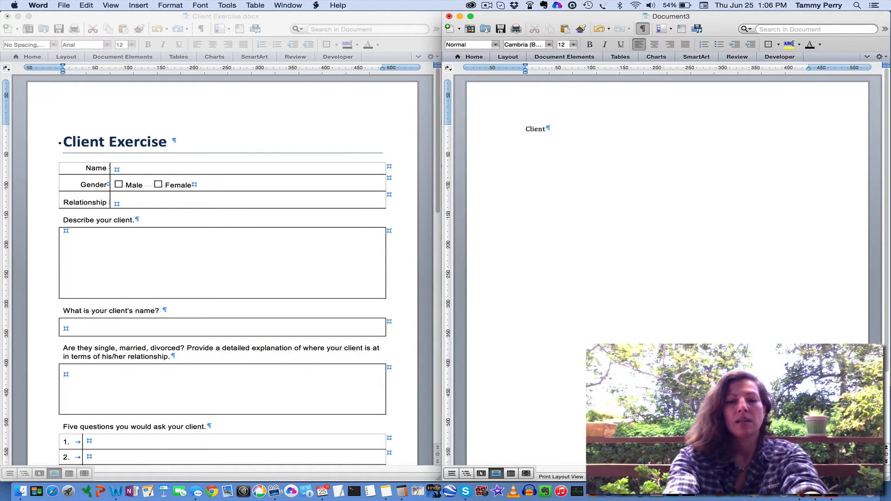
text( Exercise)
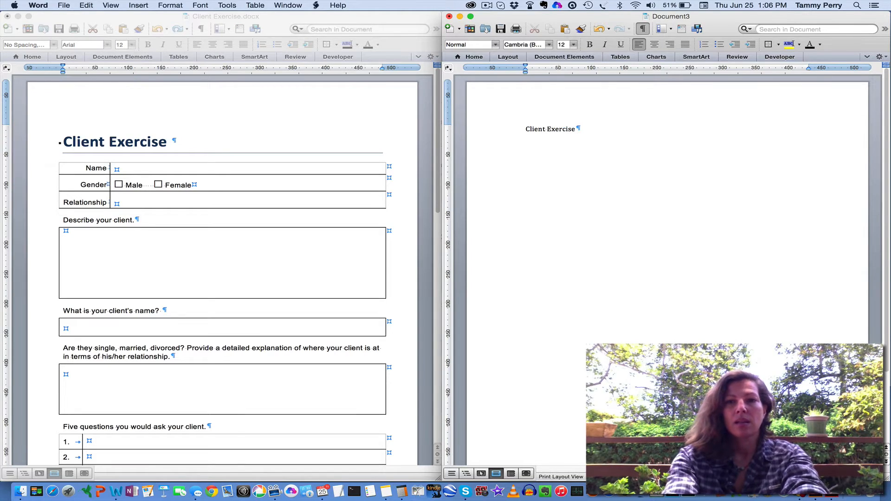
key(Return)
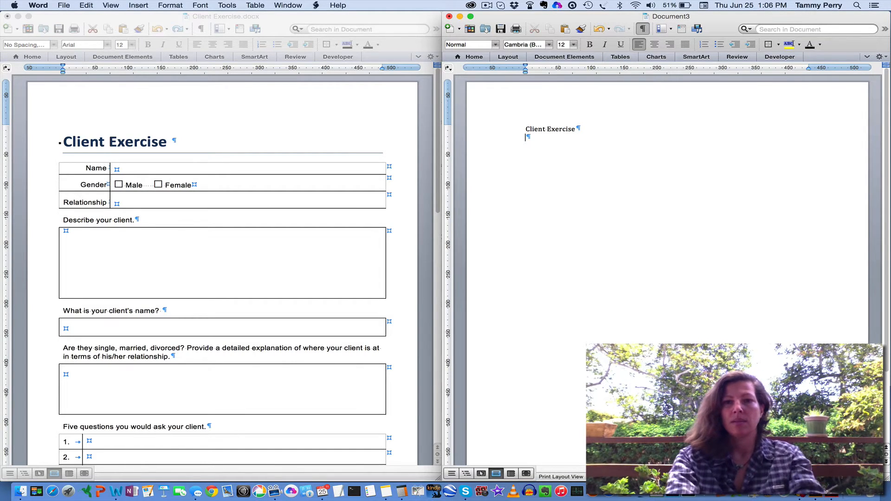
Step: Try the Heading 1 style on the "Client Exercise" line
click(498, 135)
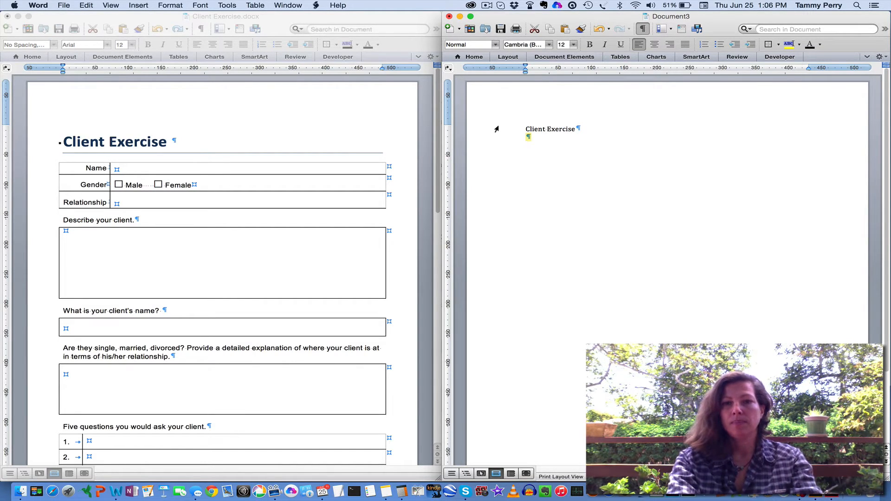
click(496, 130)
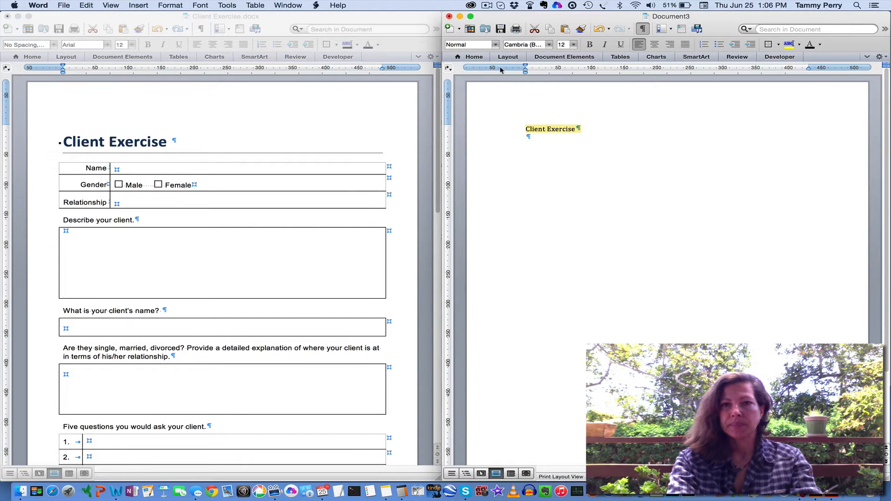
click(473, 56)
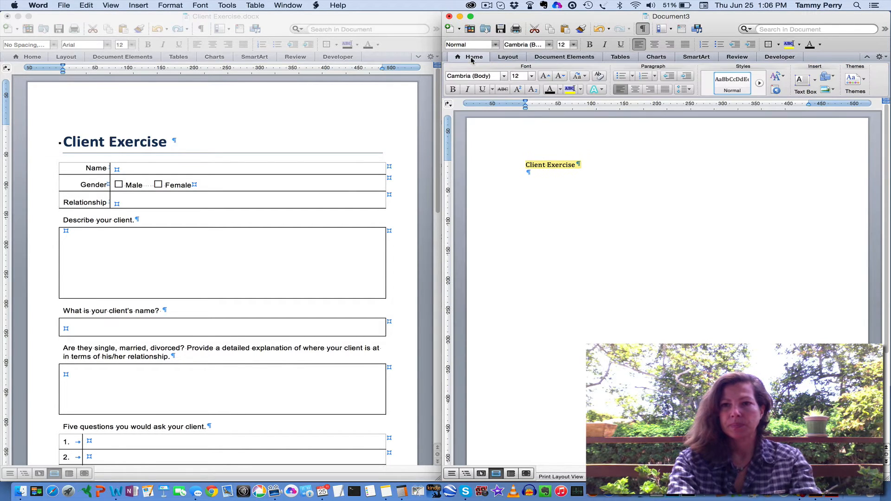
click(759, 83)
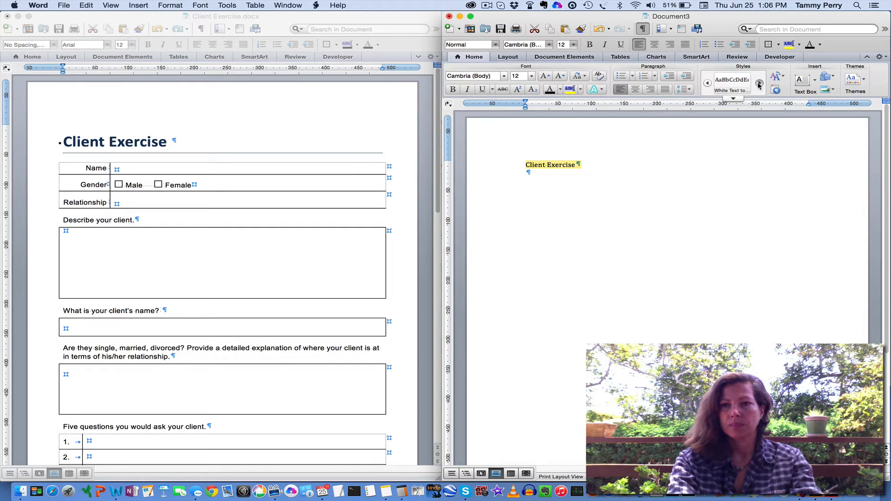
click(733, 99)
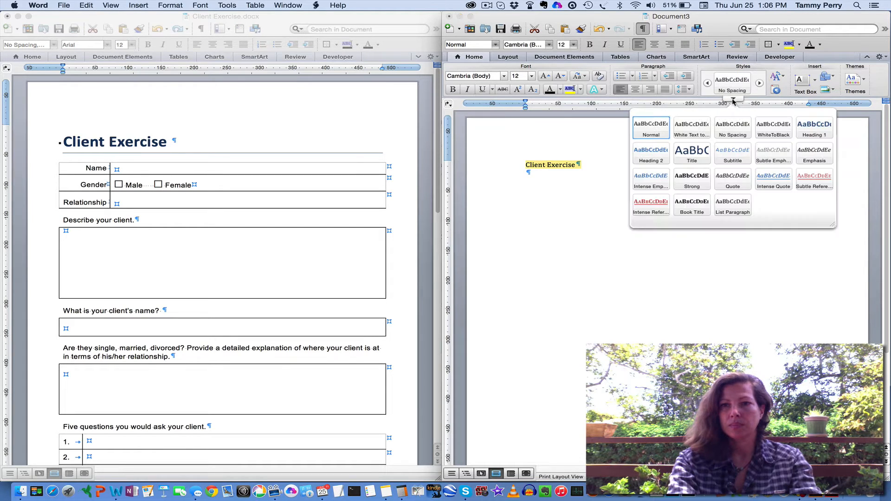
click(815, 130)
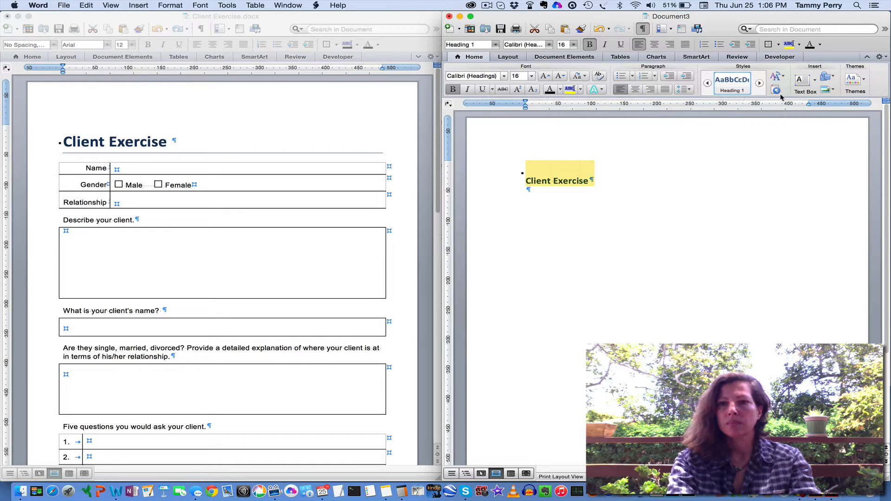
Step: Apply the Title style to the selected "Client Exercise" line
click(759, 83)
click(759, 83)
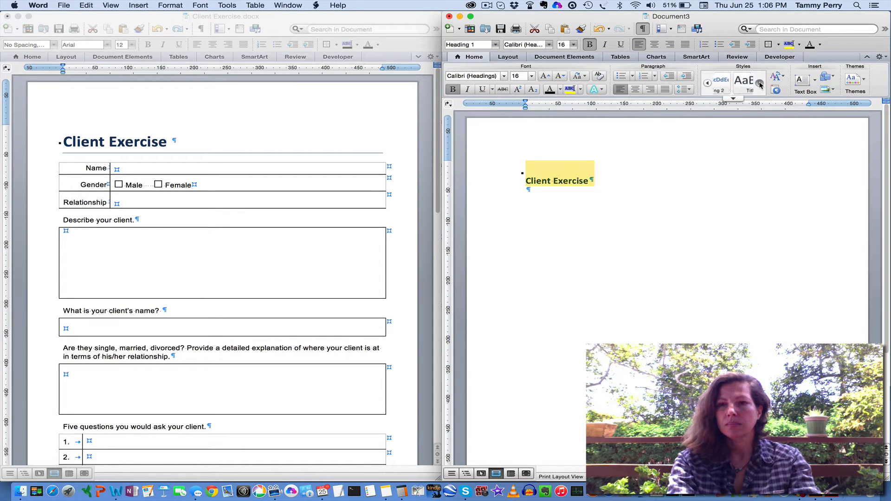
click(727, 89)
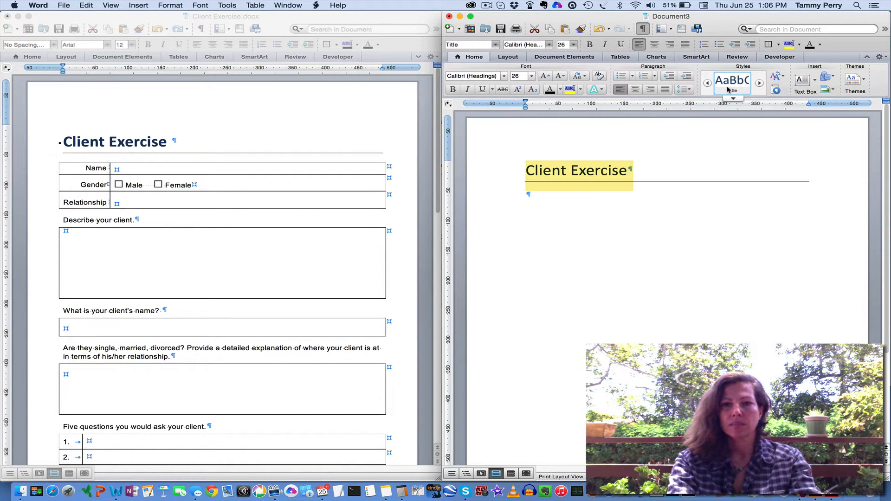
Step: Insert a two-column, three-row table below the title and label its first column Name, Gender and Relationship
click(533, 197)
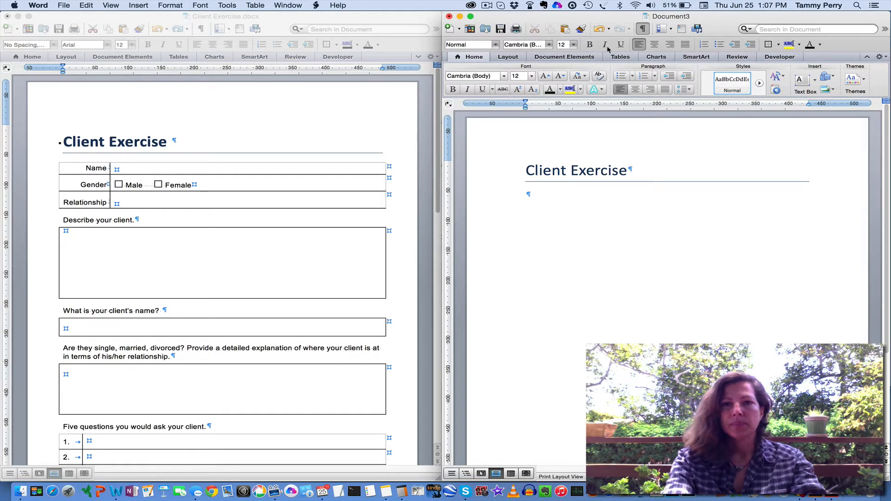
click(619, 57)
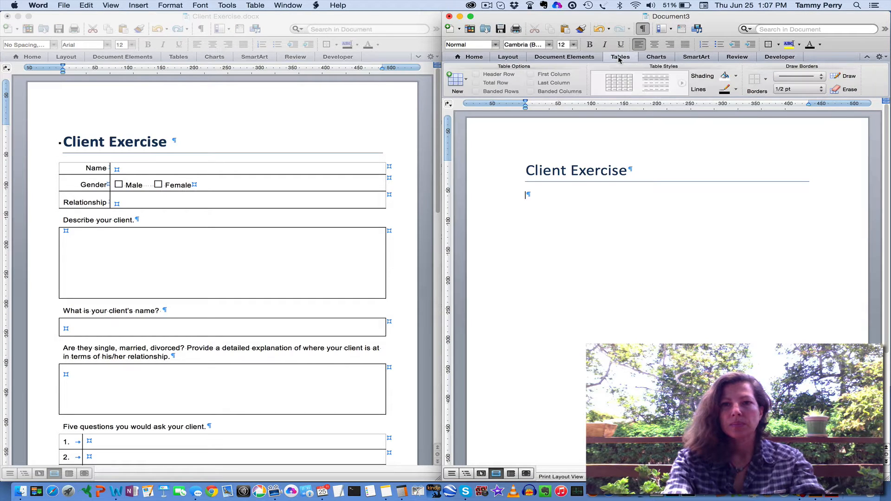
click(465, 79)
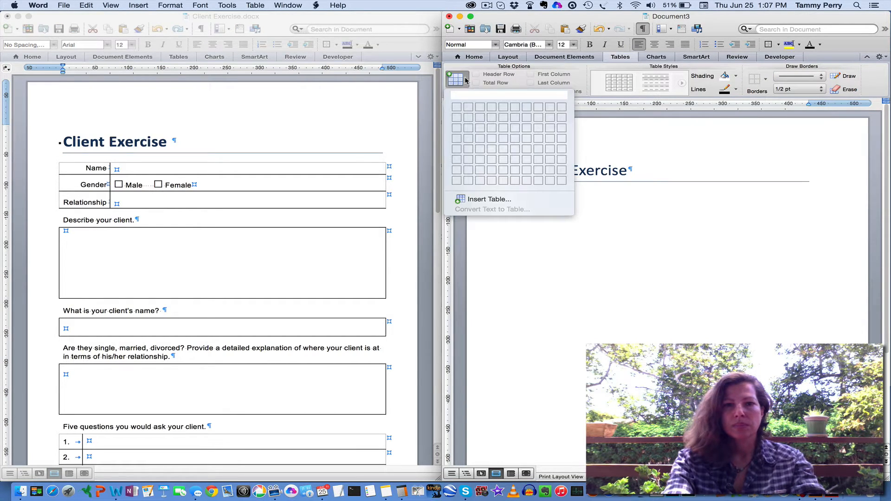
click(467, 126)
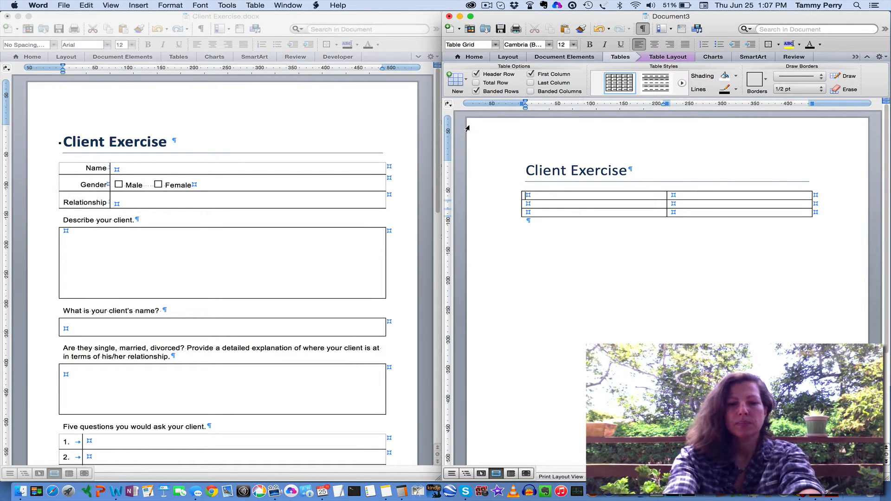
text(Name)
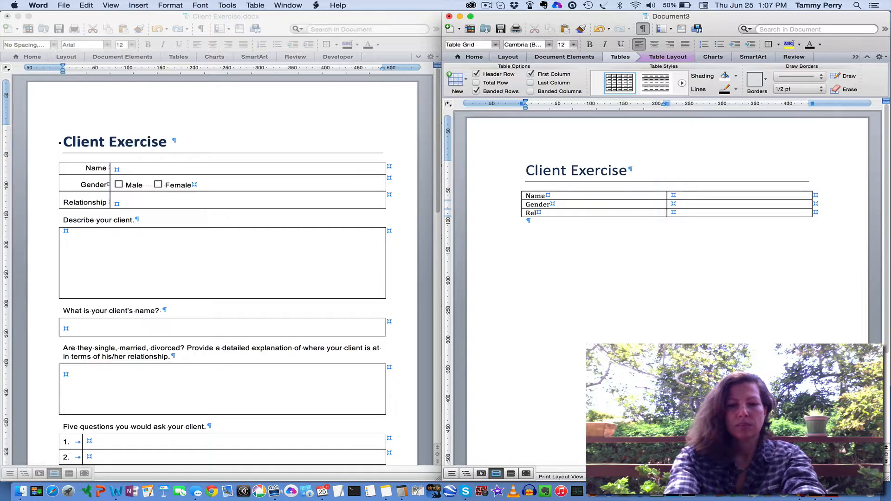
text(ationship)
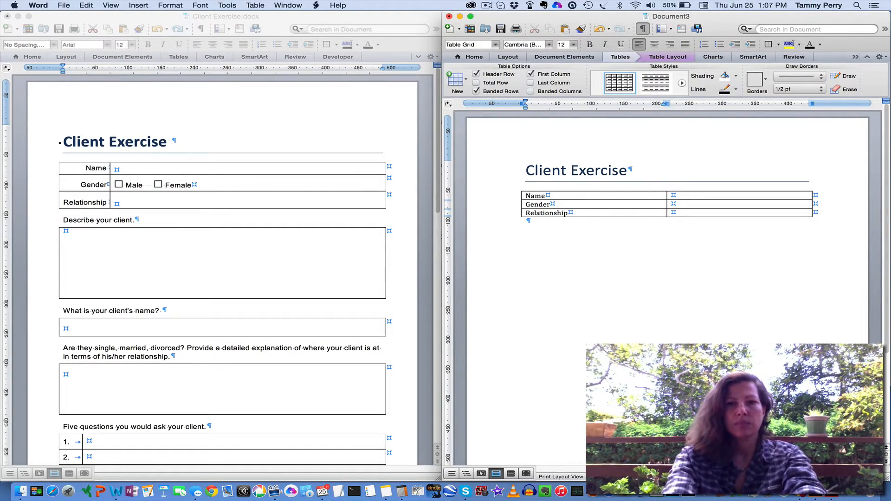
Step: Modify the Normal style to use the Calibri theme headings font
click(473, 57)
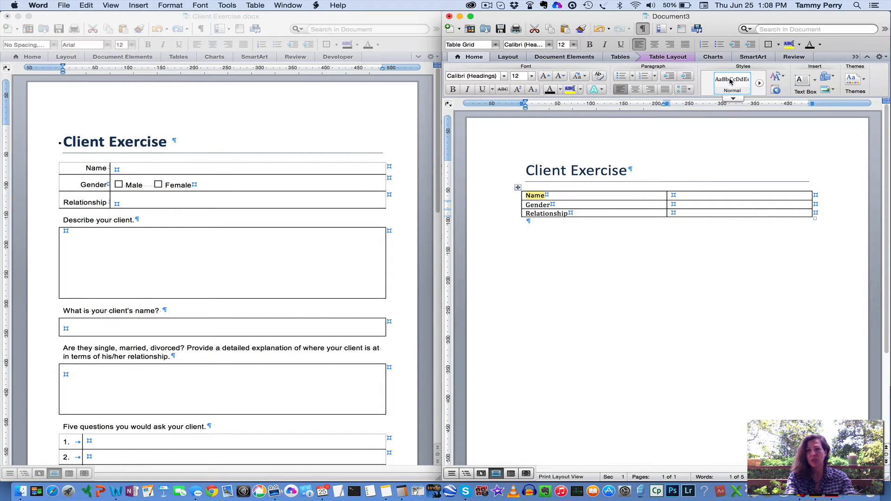
right_click(730, 84)
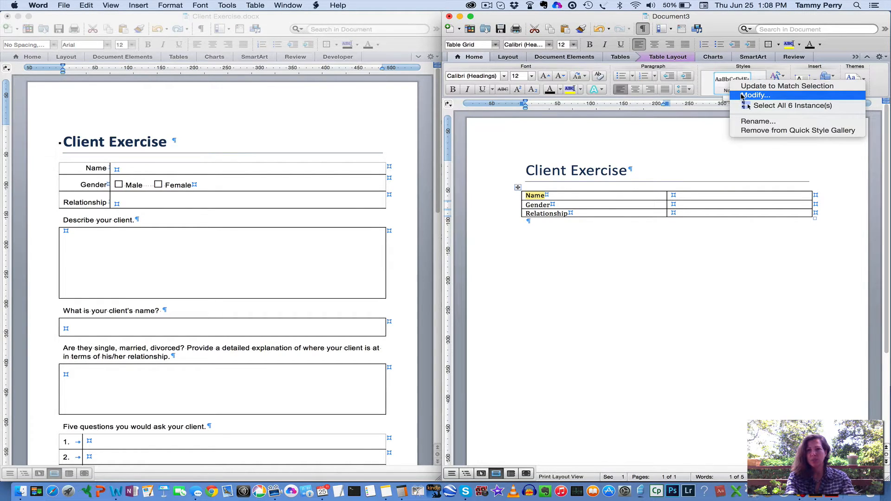
click(741, 95)
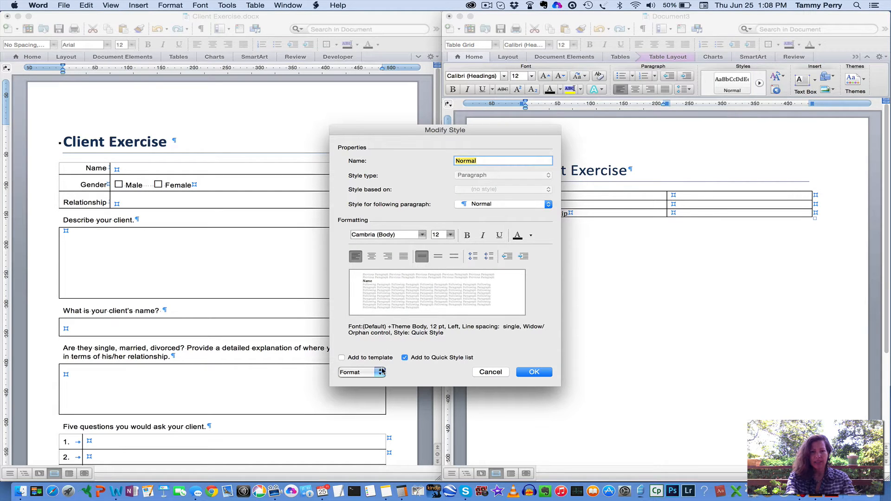
click(423, 235)
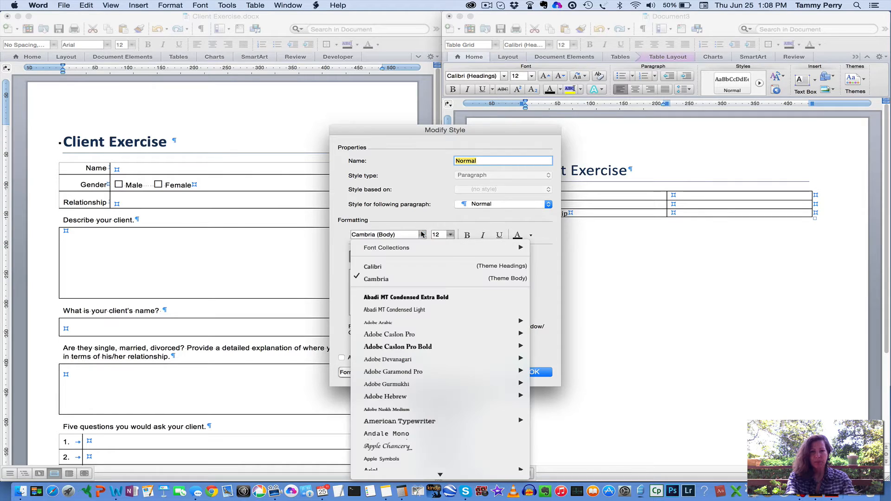
click(376, 266)
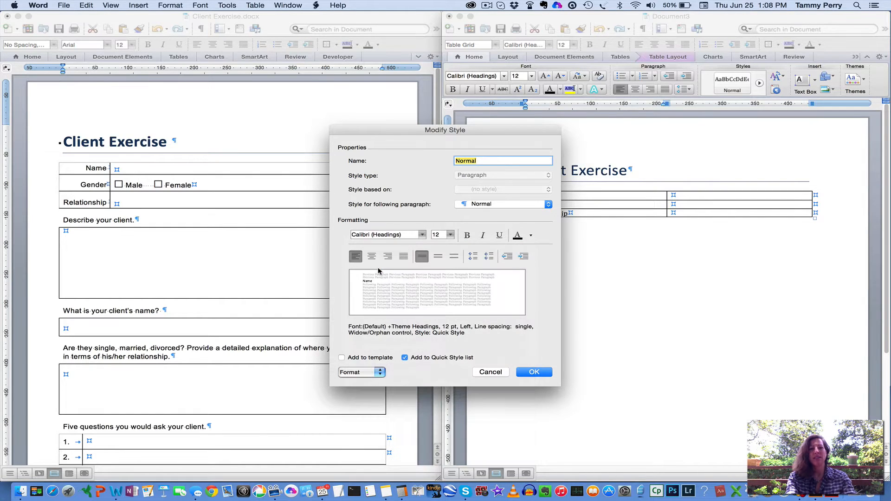
click(533, 372)
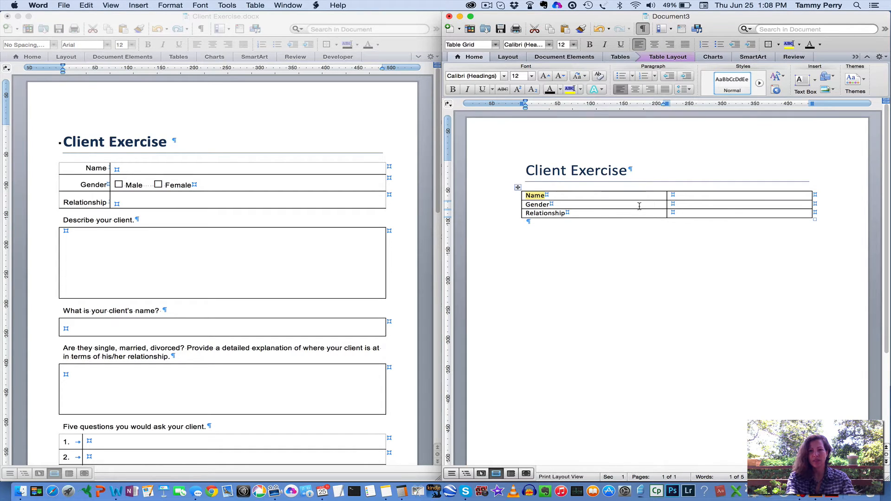
Step: Narrow the table's first column so it just fits the Relationship label
click(656, 205)
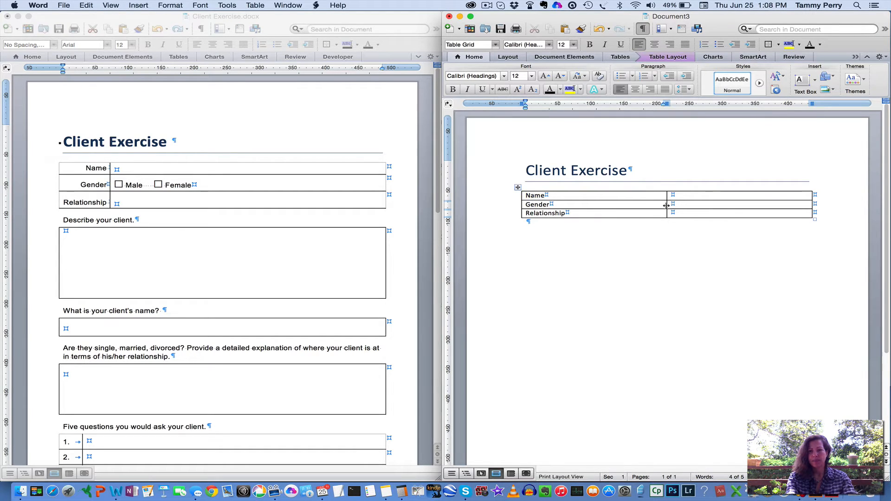
drag(665, 205, 568, 204)
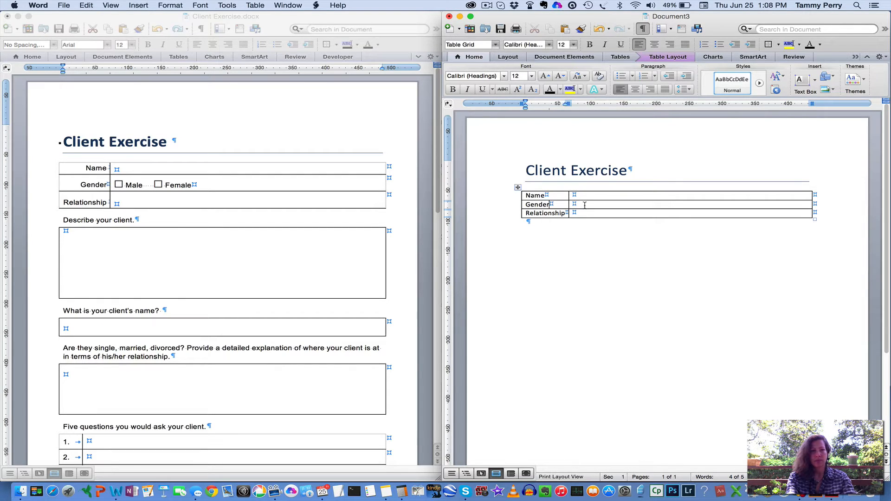
Step: Insert an empty checkbox symbol from the Symbol Browser into the second cell of the Gender row
click(585, 204)
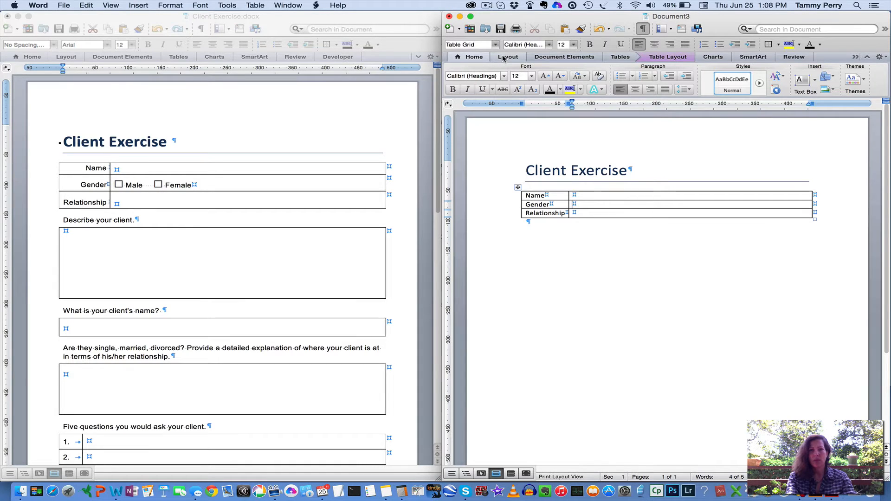
click(139, 5)
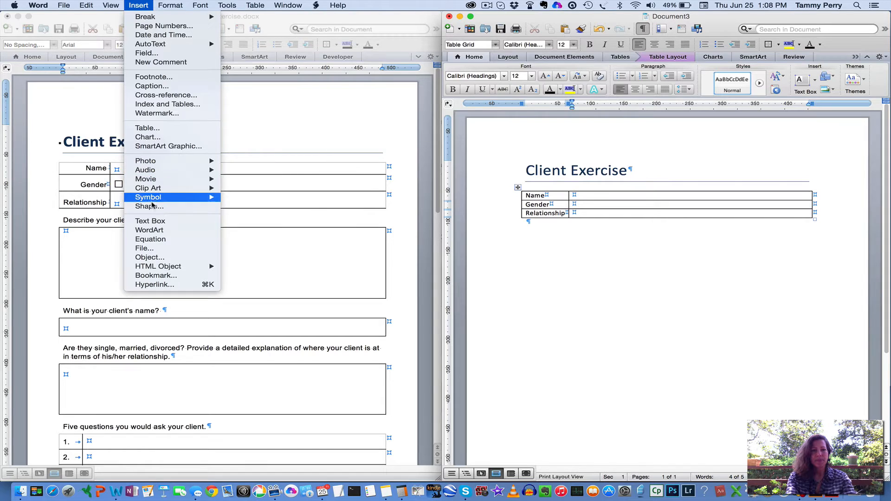
mouse_move(204, 197)
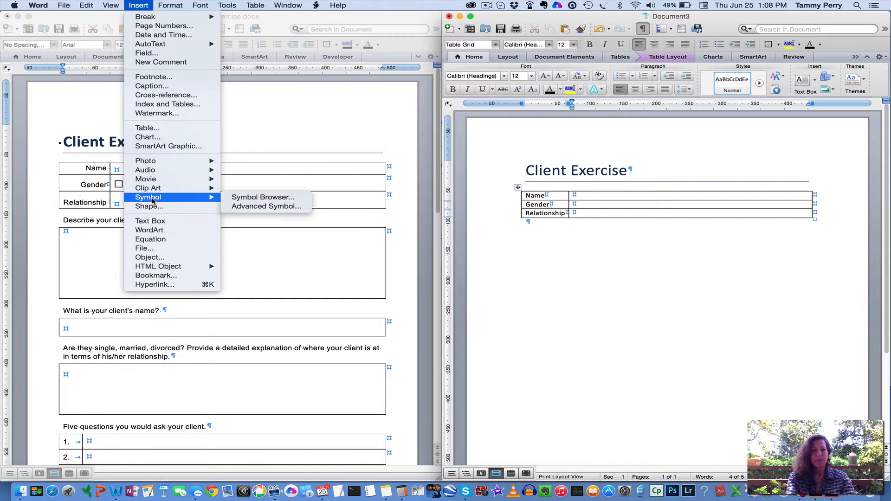
click(249, 199)
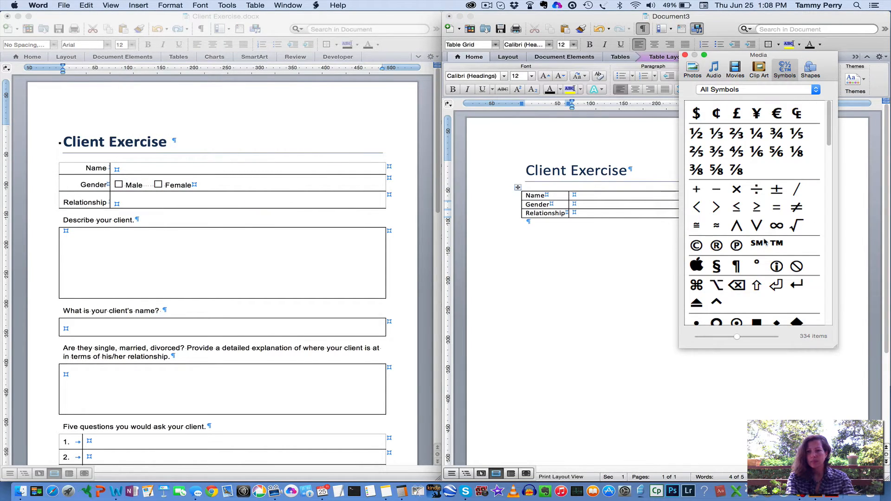
scroll(768, 242, down, 6)
scroll(769, 243, down, 1)
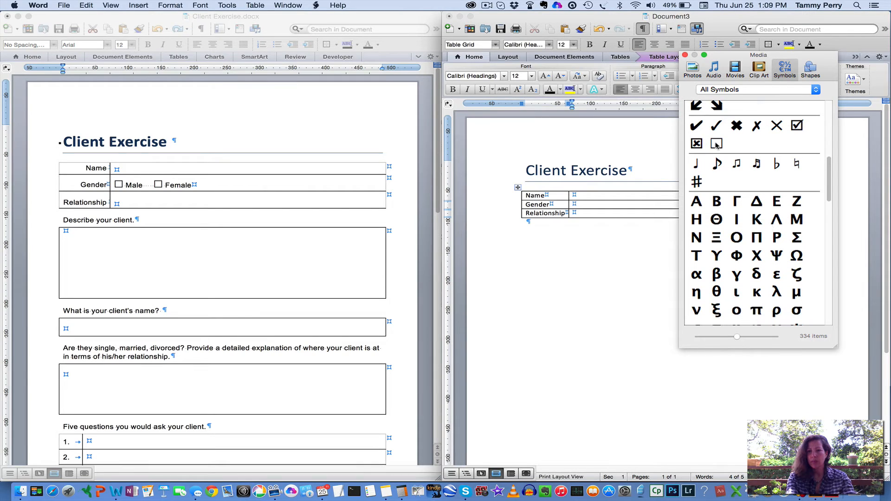
drag(715, 145, 588, 204)
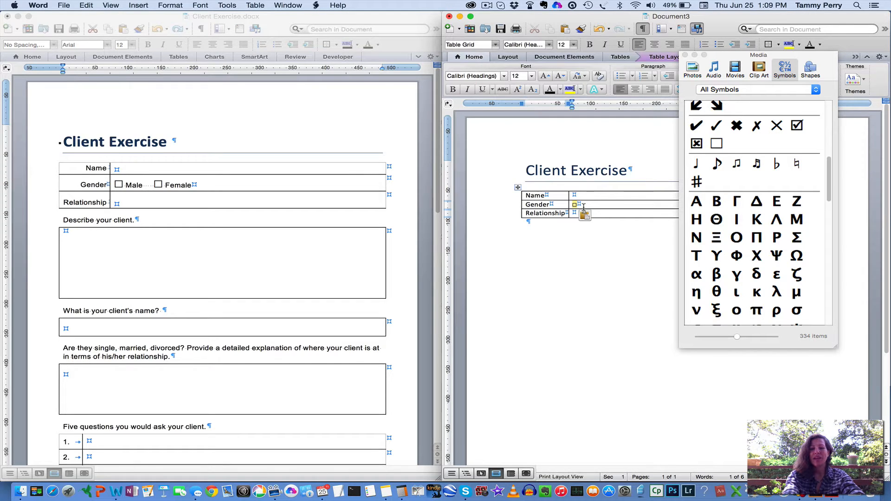
Step: Enlarge the checkbox symbol in the Gender row to 22 pt and place the insertion point after it
key(super+shift+period)
key(super+shift+period)
key(super+shift+period)
key(super+shift+period)
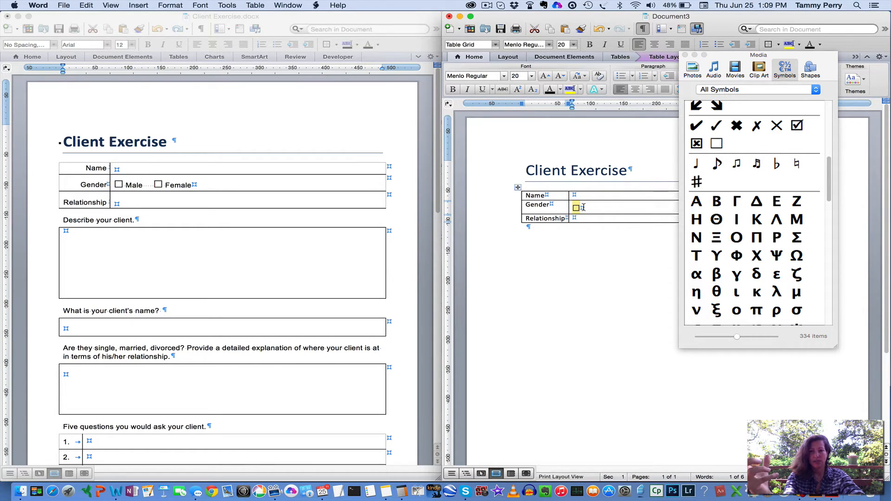
key(super+shift+period)
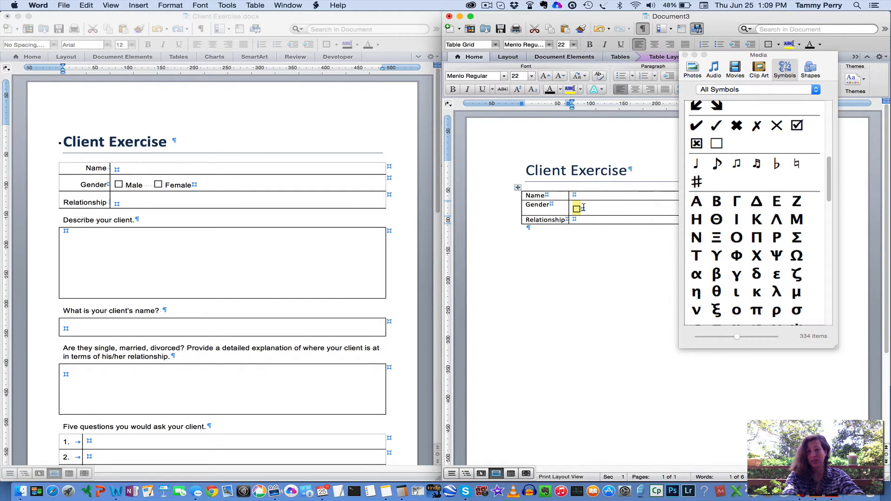
click(587, 208)
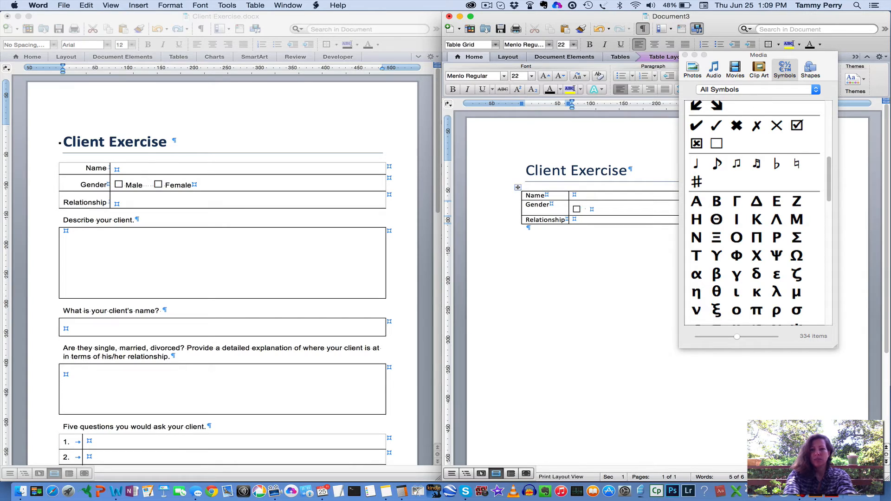
Step: Label the Gender row's checkbox Male, close the Symbol Browser and apply the Normal style to the word
text(Male)
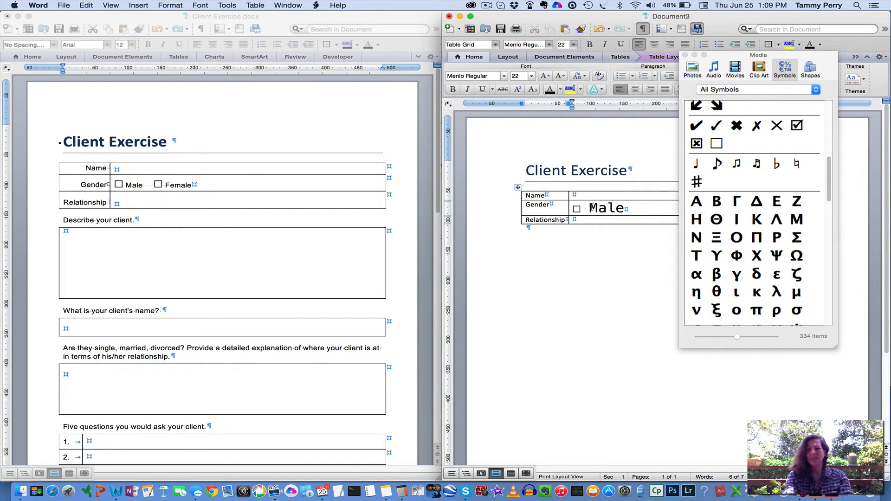
double_click(609, 208)
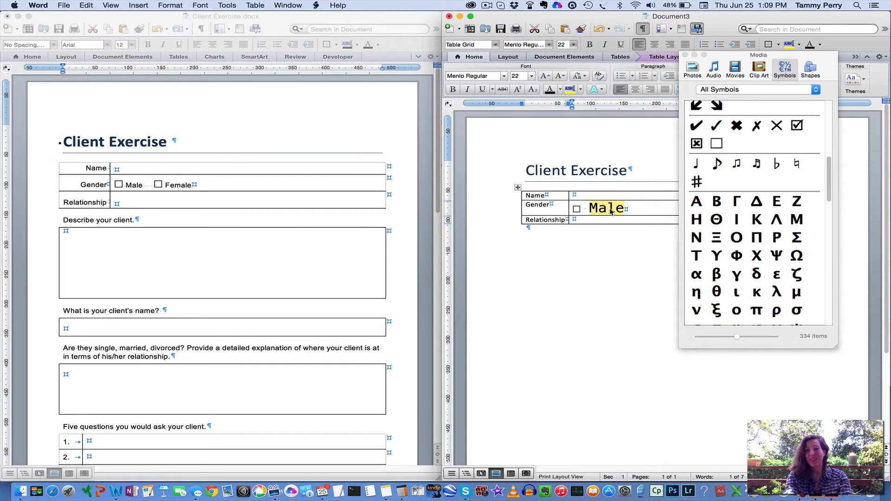
click(685, 56)
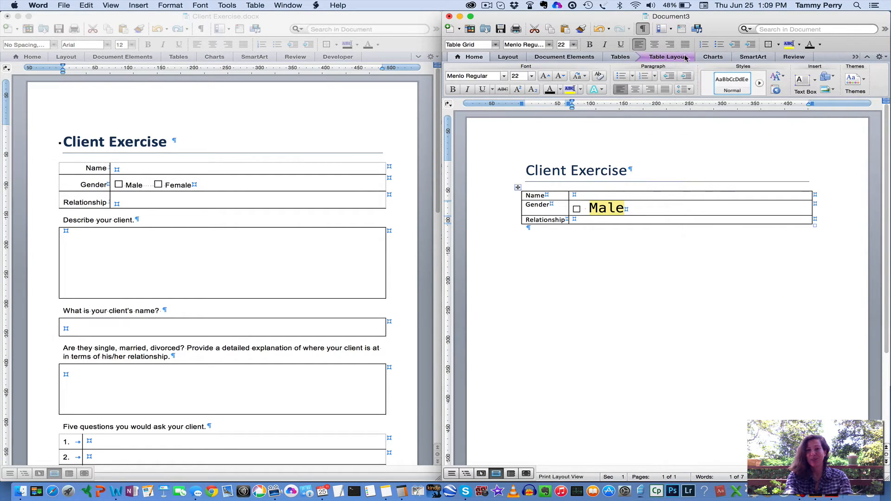
click(735, 82)
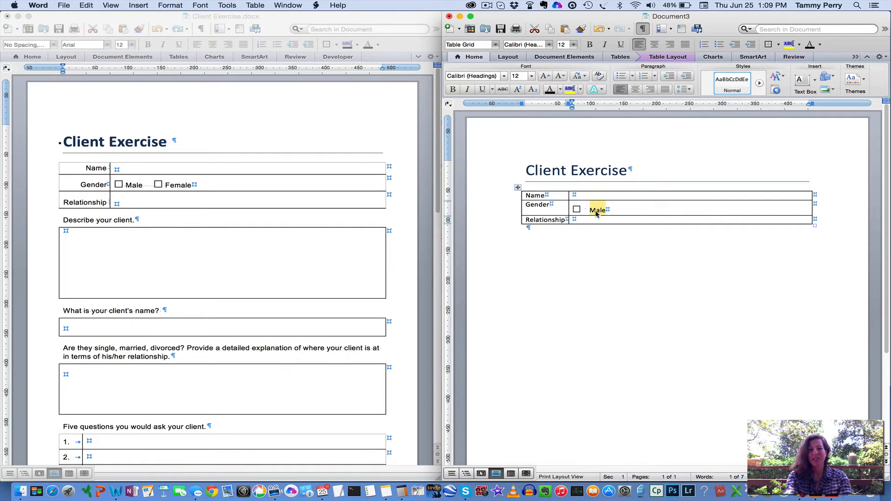
Step: Add spacing after Male in the Gender row and place a copy of the checkbox symbol there
click(615, 210)
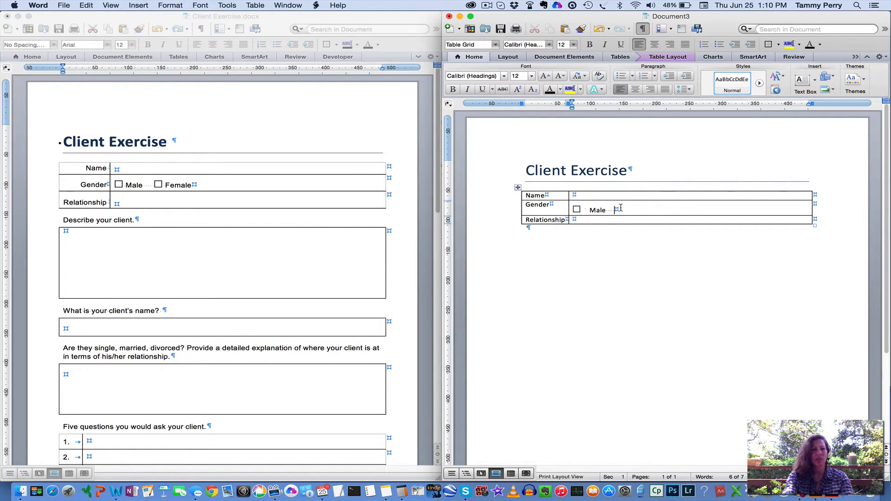
drag(581, 209, 571, 211)
key(super+c)
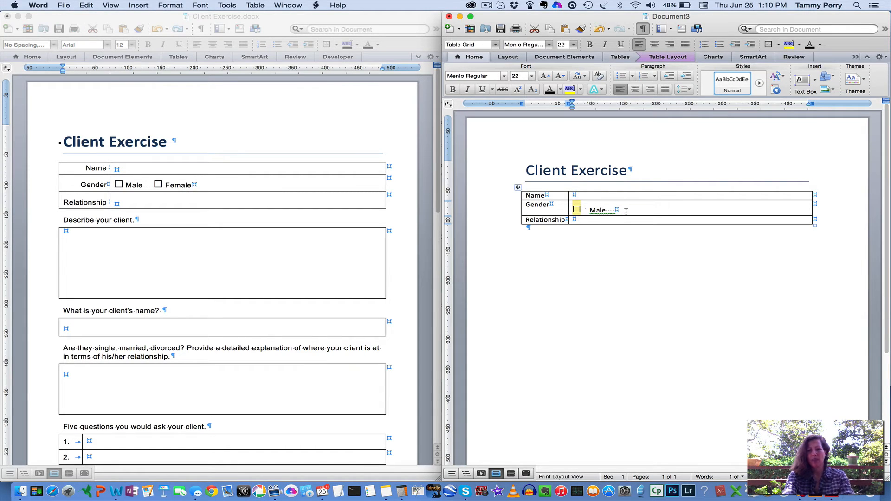
click(627, 211)
key(super+v)
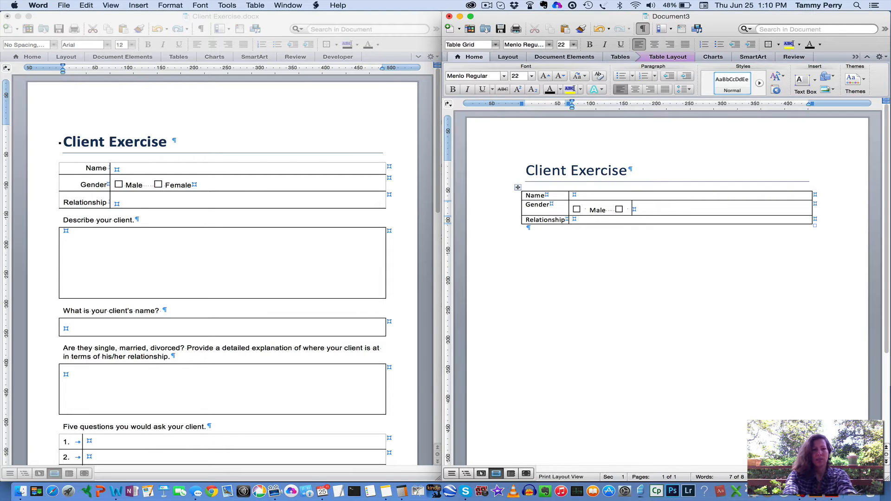
Step: Label the second checkbox Female and apply the Normal style to the word
text(Female)
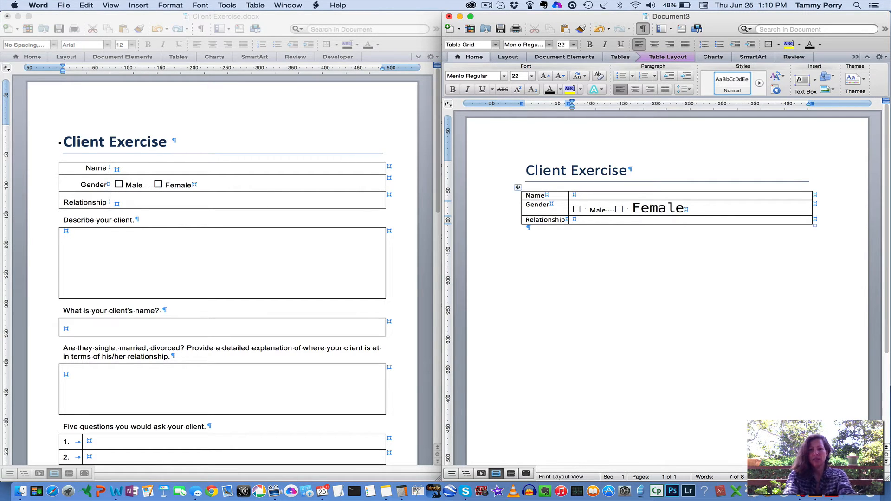
double_click(655, 209)
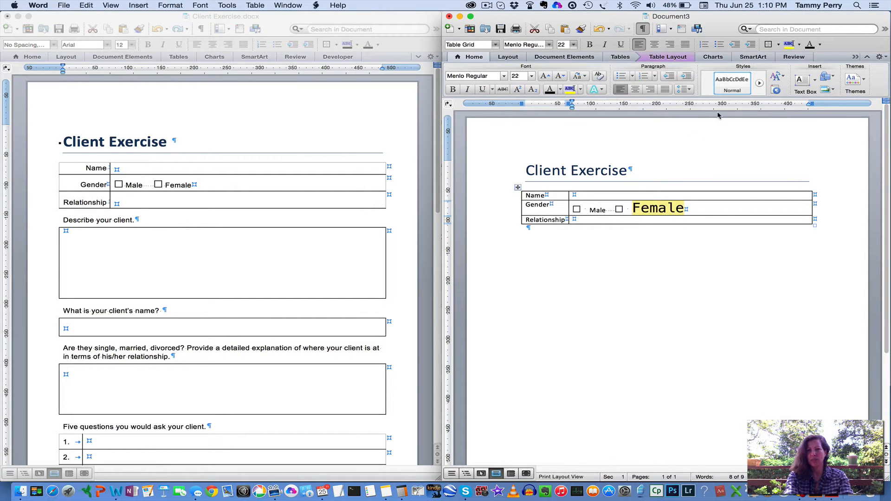
click(730, 83)
click(639, 209)
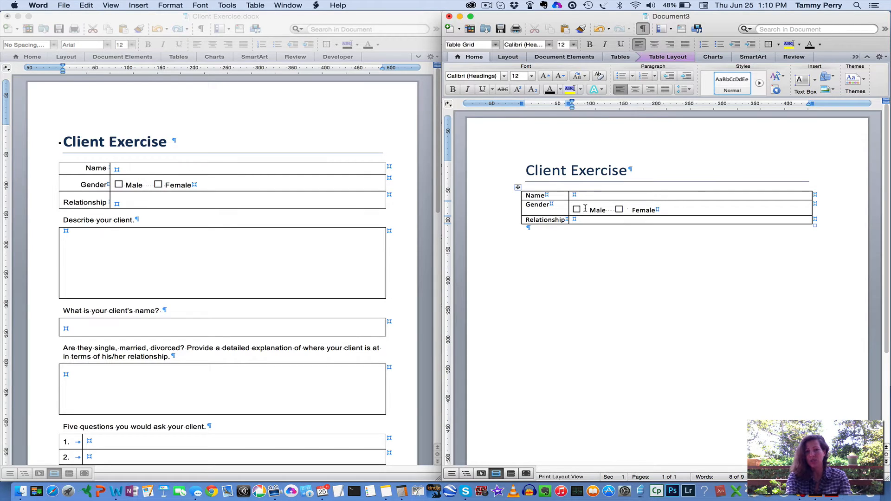
Step: Replace the wide spaces before Male and Female with a copy of the narrower space that follows Male
click(610, 211)
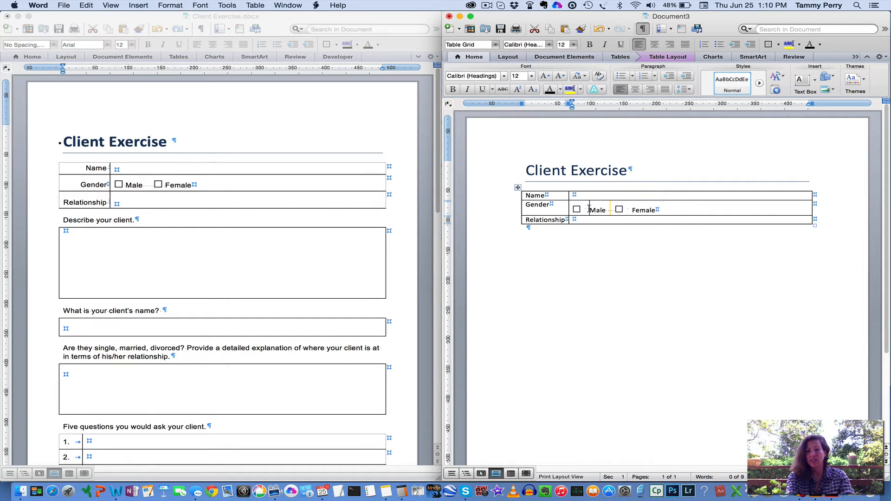
drag(588, 210, 583, 211)
key(super+v)
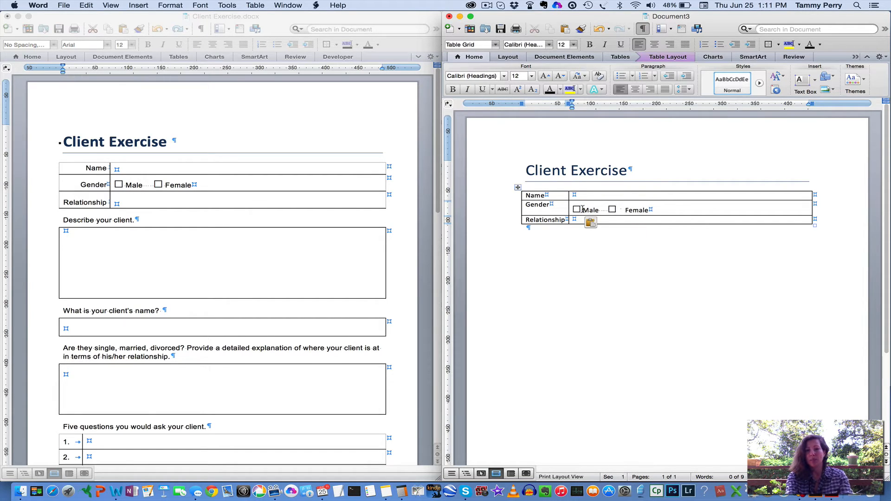
drag(625, 211, 618, 211)
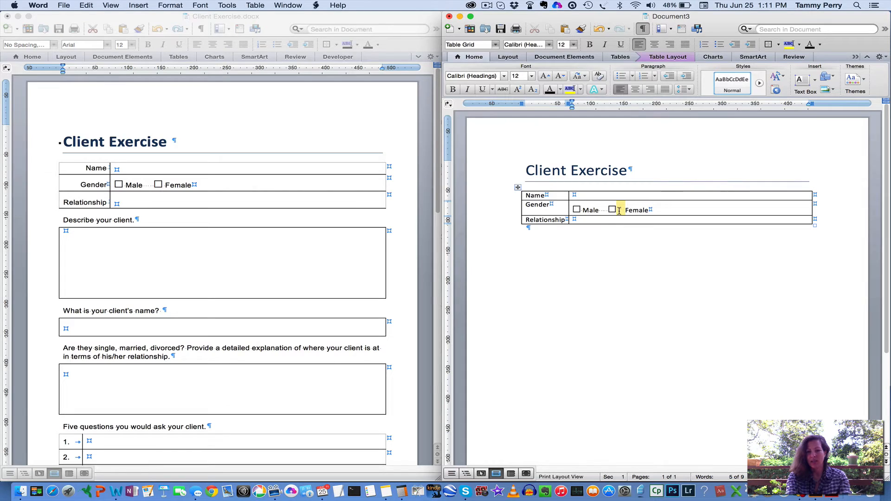
key(super+v)
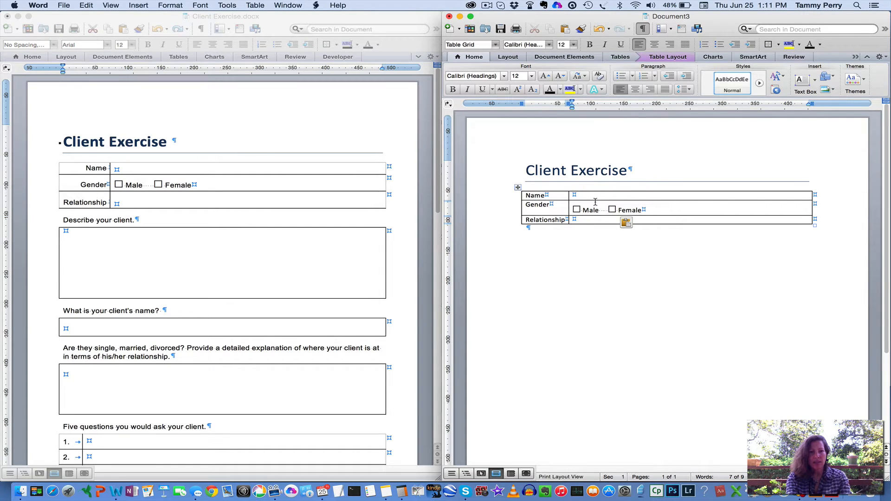
Step: Align the Name, Gender and Relationship labels in the table's first column to Center Right
click(532, 195)
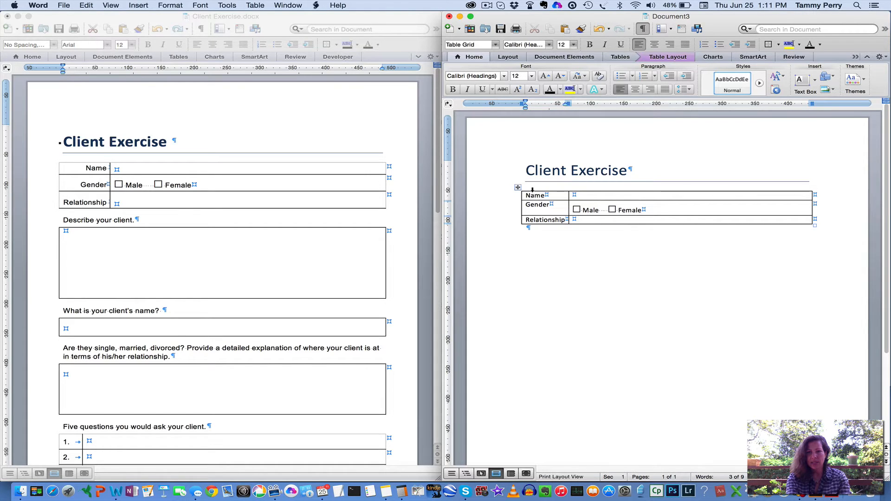
click(532, 189)
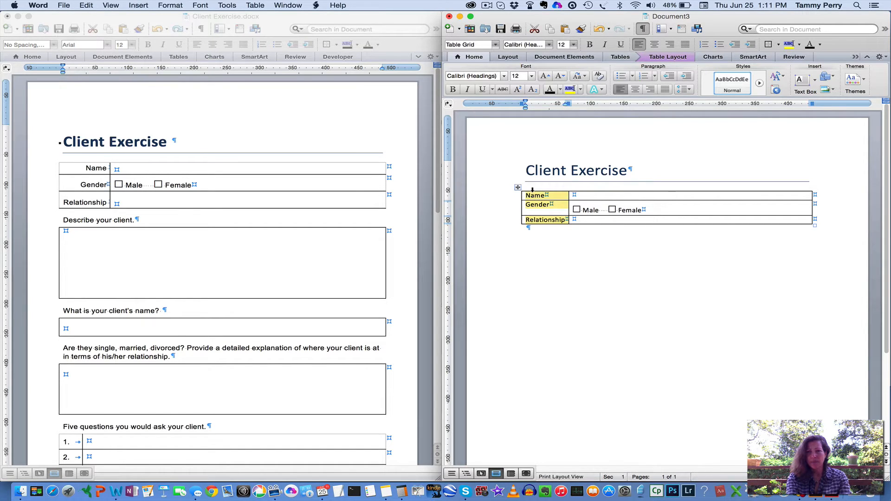
click(626, 58)
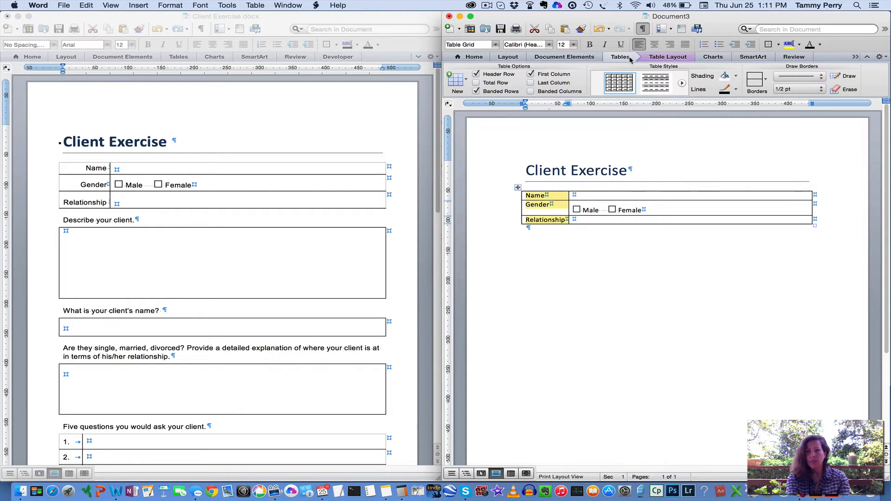
click(661, 58)
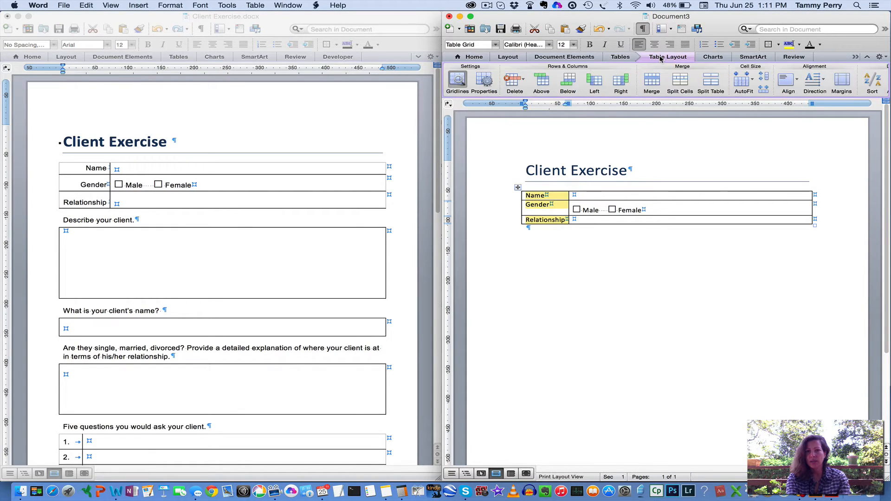
click(797, 83)
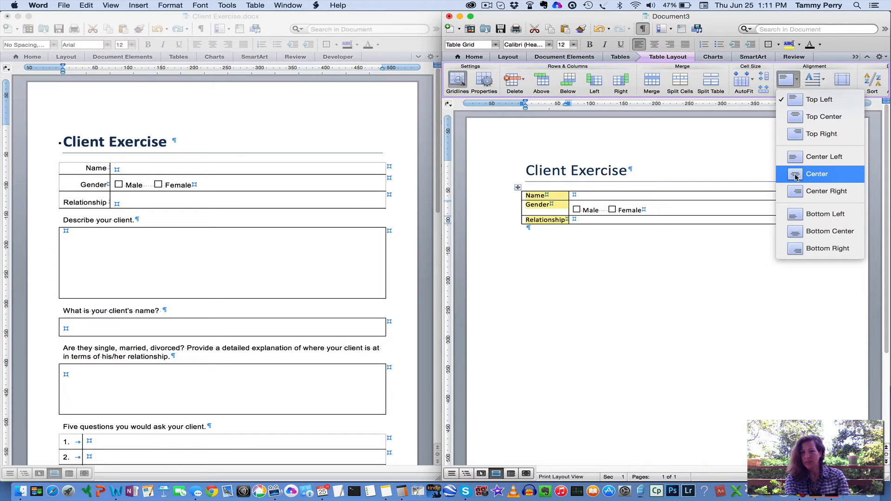
click(795, 191)
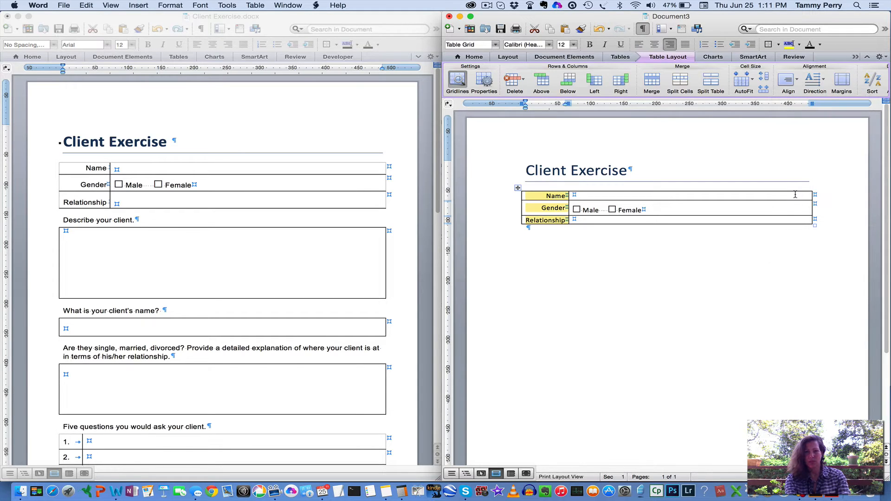
click(709, 207)
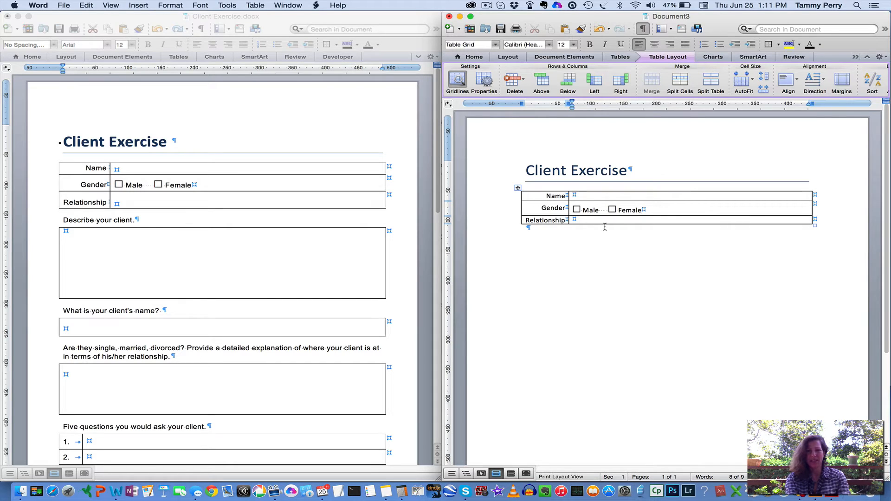
Step: Increase the heights of the Relationship and Name rows to roughly match the Gender row
drag(575, 222, 576, 231)
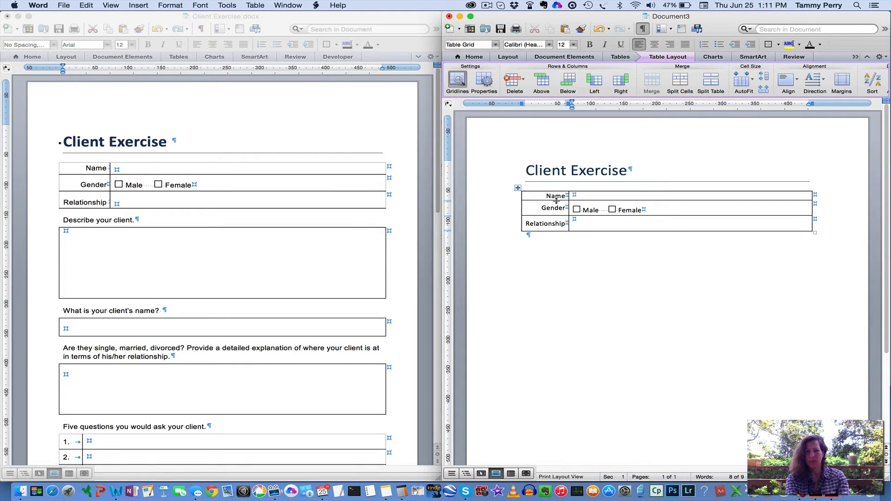
drag(556, 201, 556, 205)
click(595, 231)
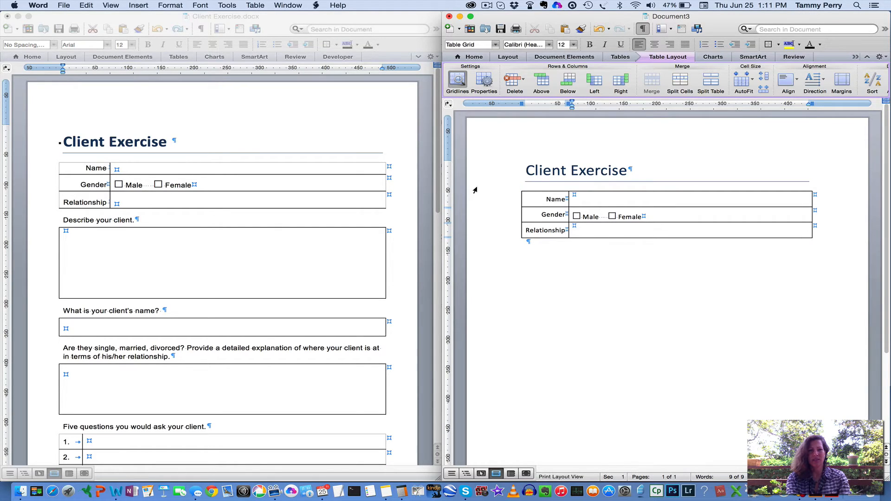
Step: Hide the table gridlines in the original Client Exercise.docx document
click(263, 127)
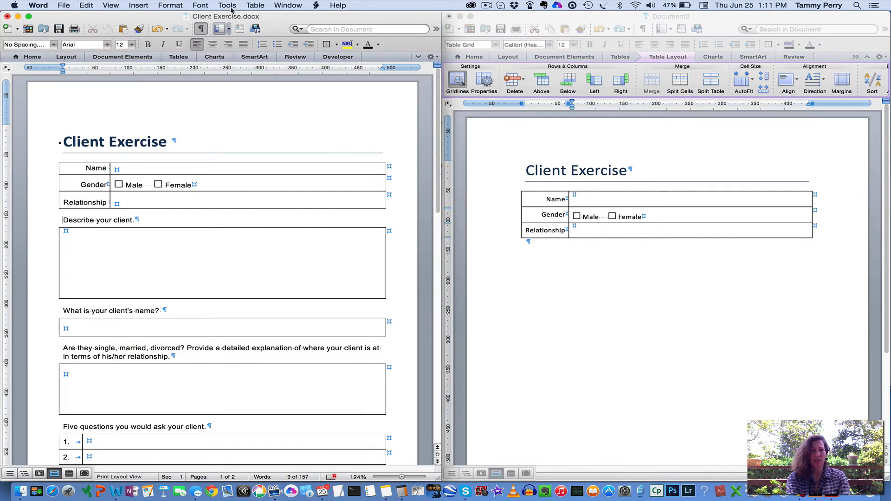
click(255, 6)
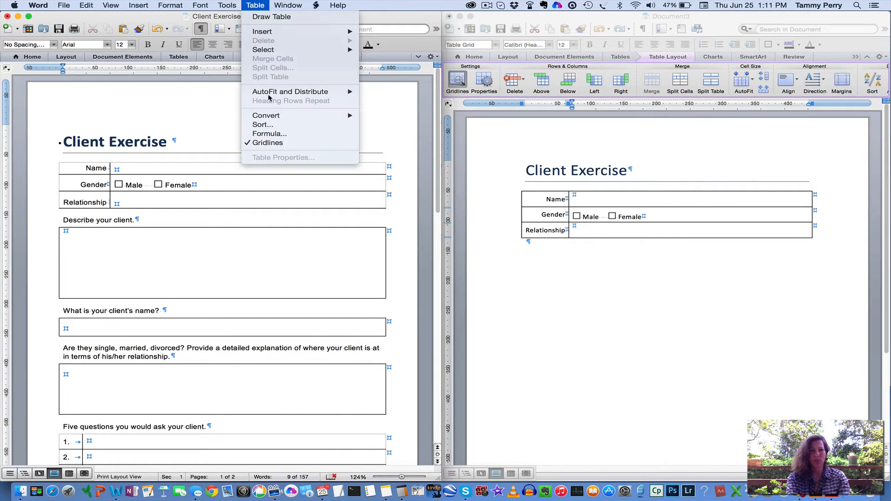
click(267, 143)
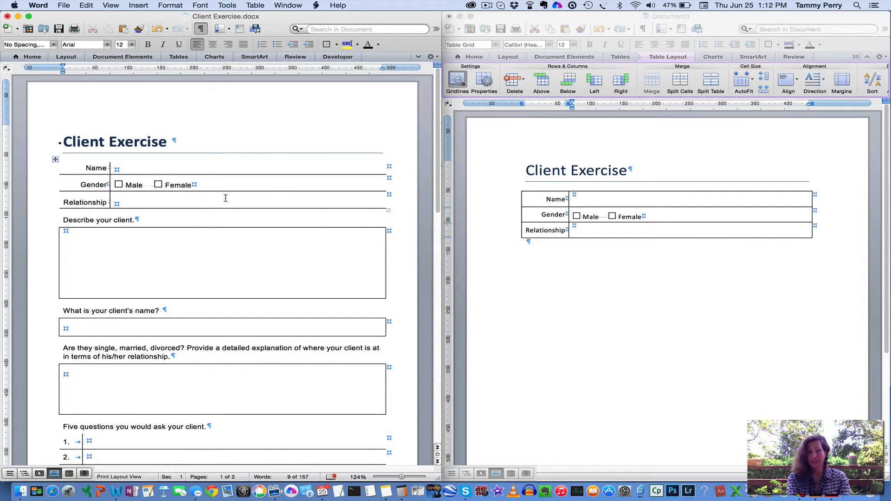
Step: Remove the top, left and right outer borders of the new document's table and place the insertion point below it
click(518, 189)
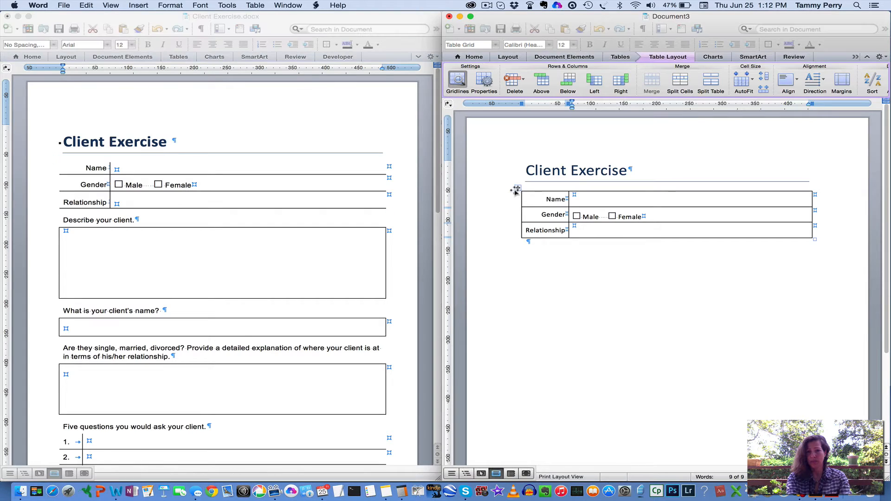
drag(518, 189, 733, 136)
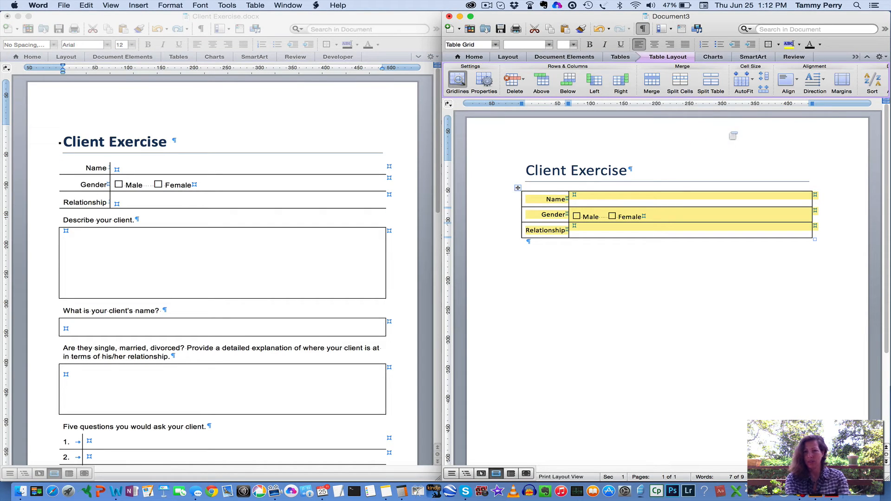
click(620, 57)
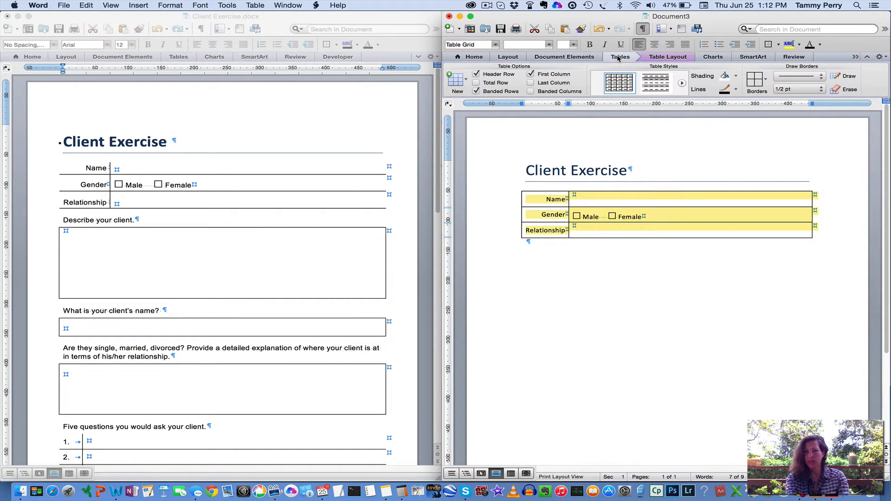
click(765, 80)
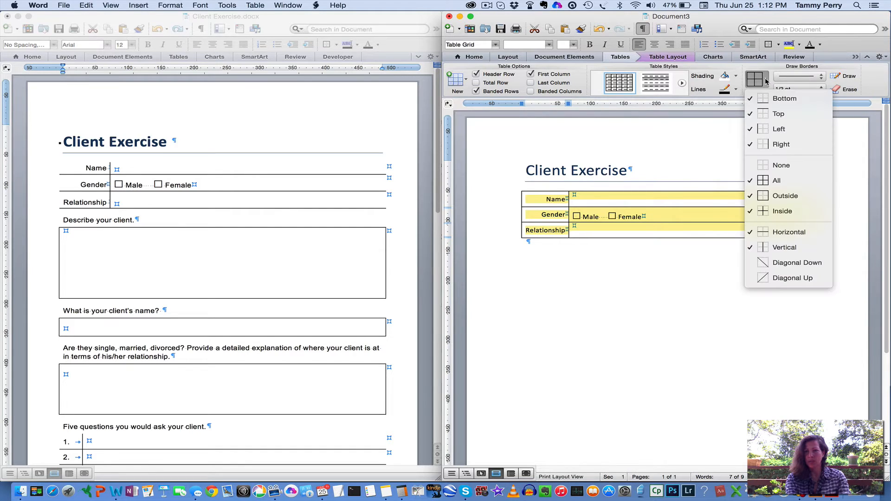
click(769, 100)
click(769, 114)
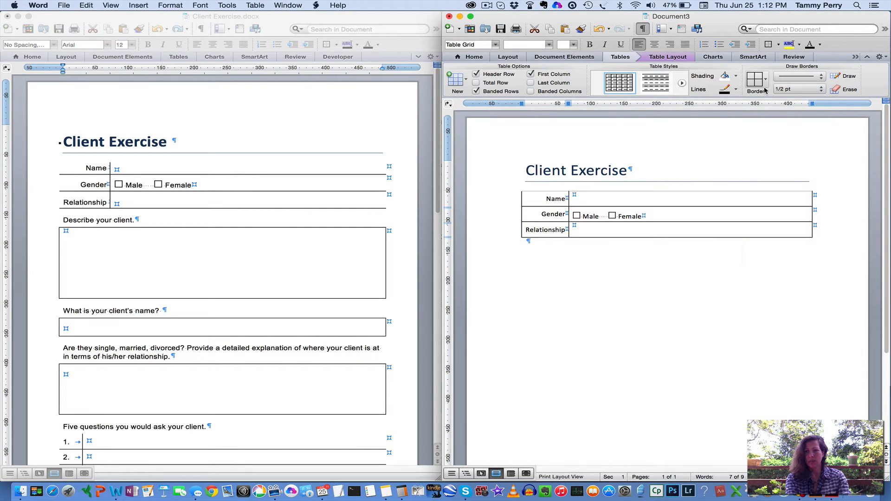
click(765, 80)
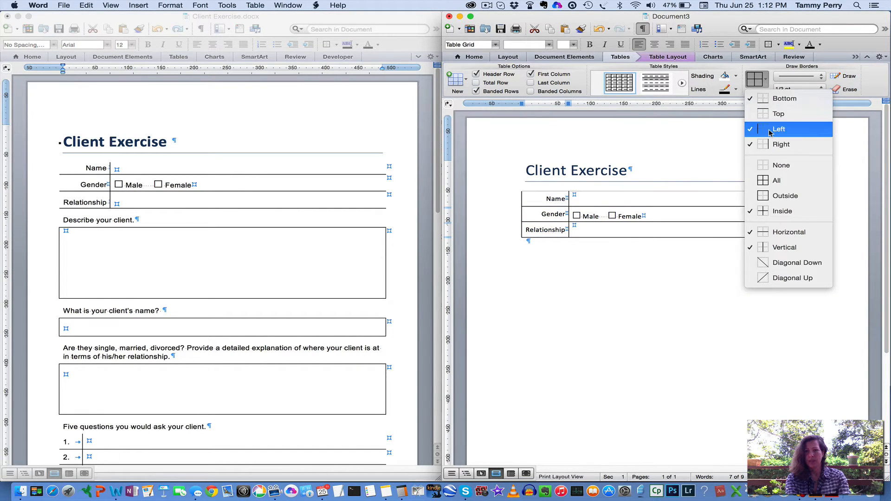
click(768, 130)
click(766, 80)
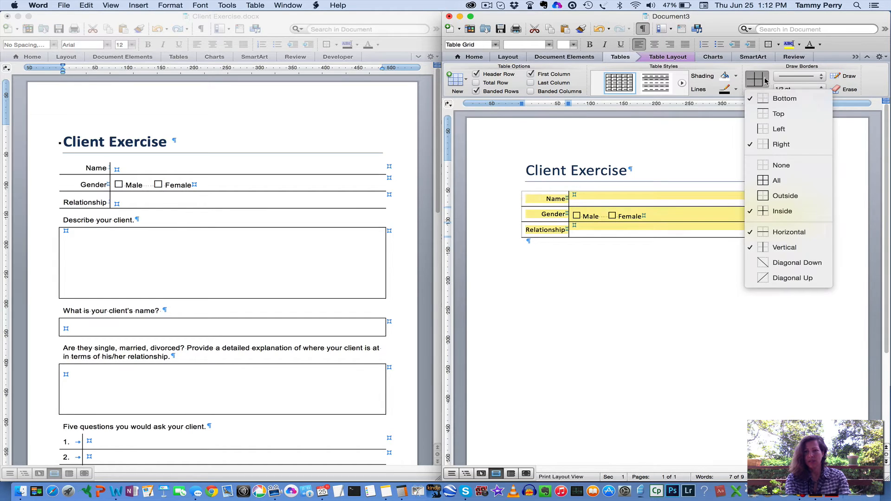
click(769, 145)
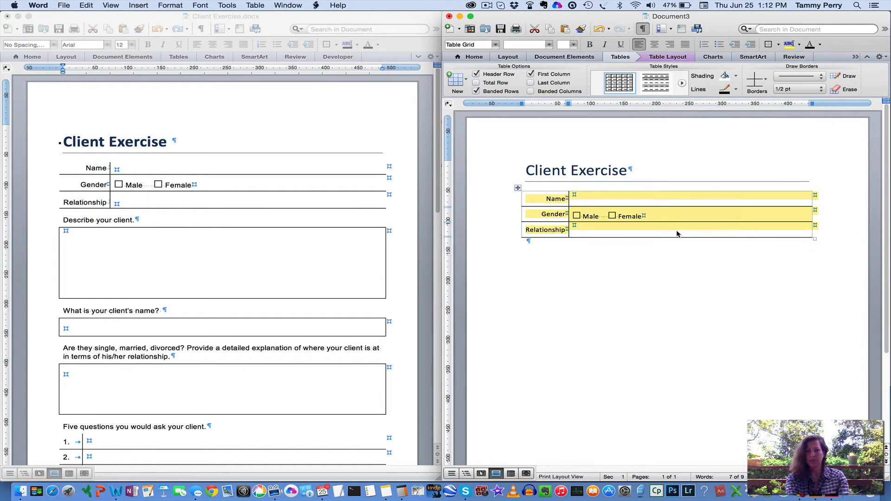
click(675, 244)
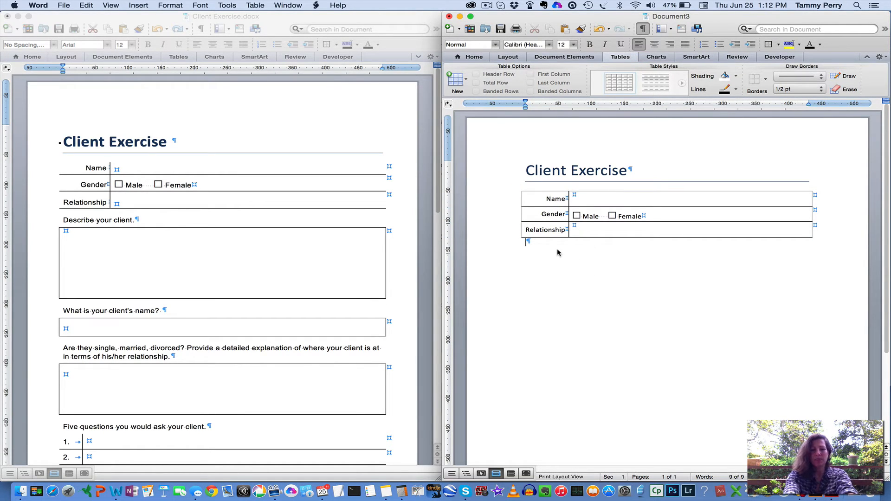
Step: Enter the prompt "Describe your client." below the Name, Gender and Relationship table and start a new line under it
text(Describe)
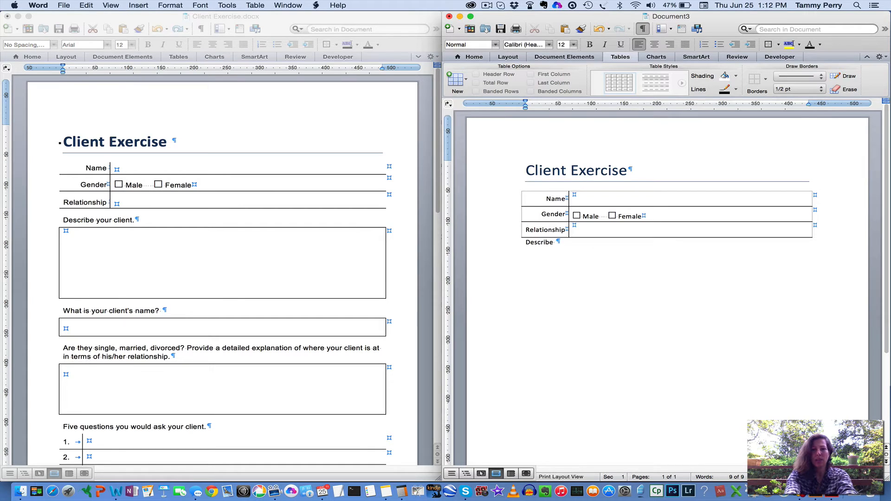
text( your)
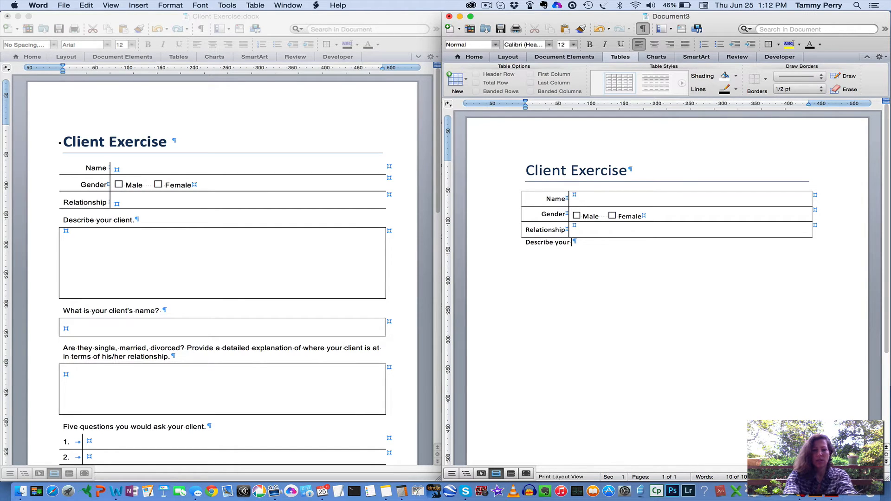
text( client)
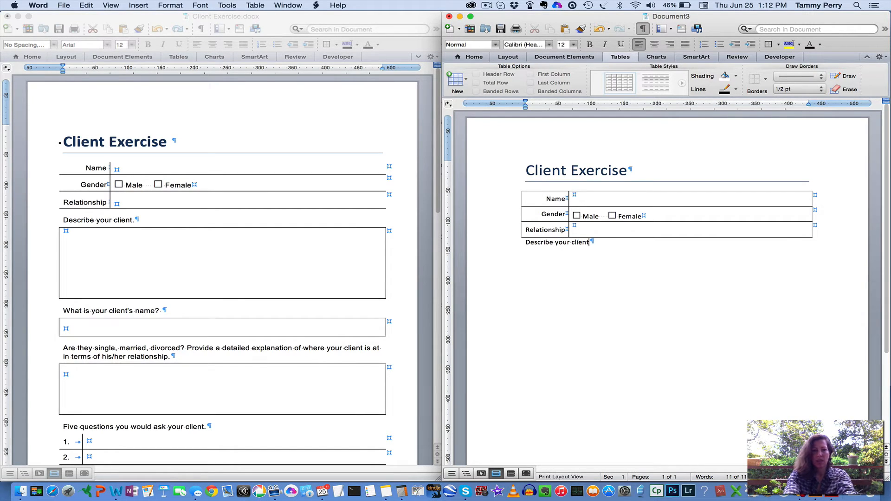
text( .)
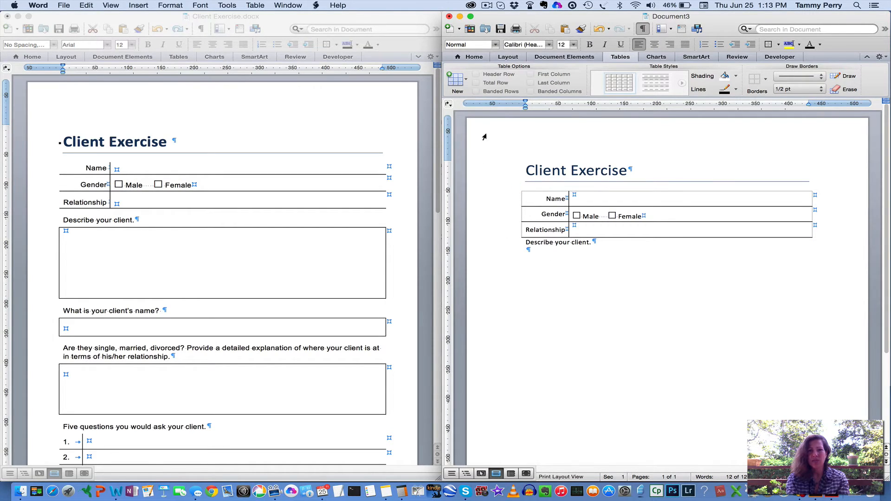
Step: Insert a one-cell table under the "Describe your client." prompt and heighten it to roughly match the original's answer box
click(465, 81)
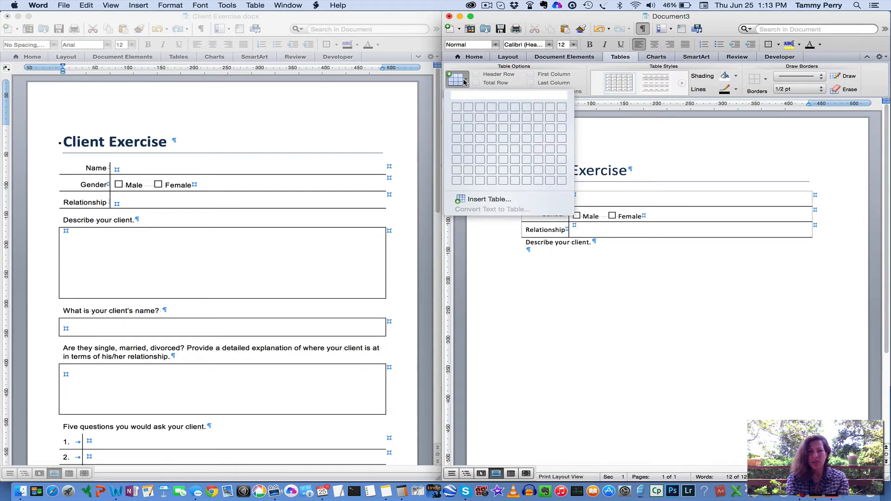
click(456, 111)
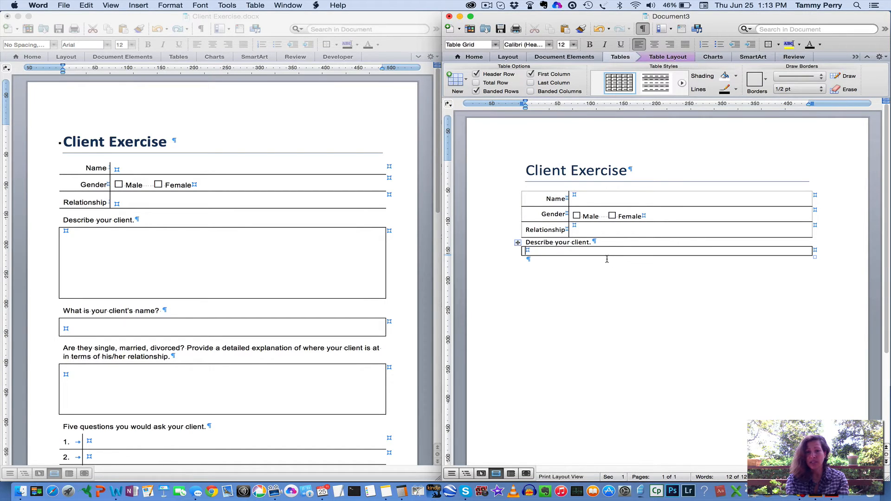
drag(606, 255, 606, 324)
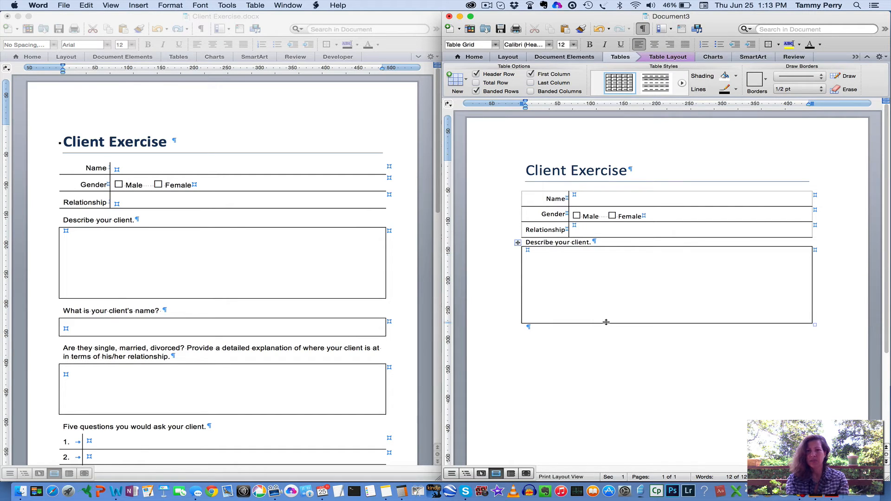
Step: Set the paragraph spacing before the "Describe your client." line to 12 pt
click(491, 244)
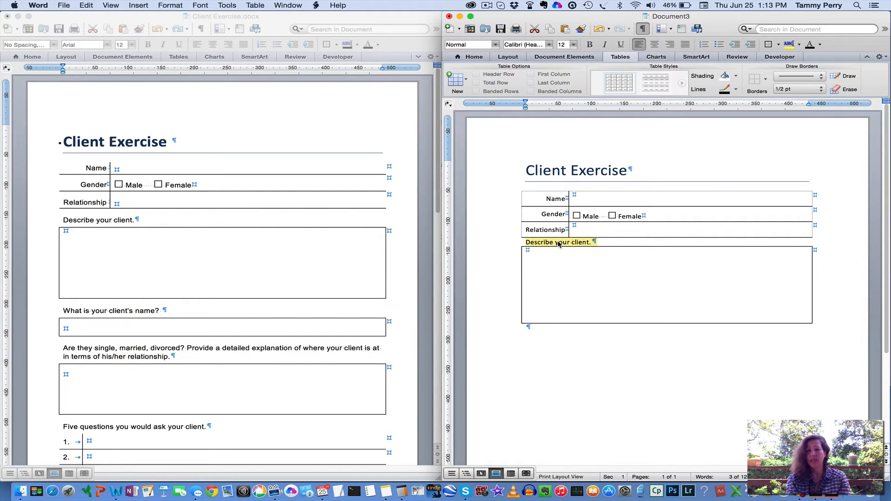
click(528, 243)
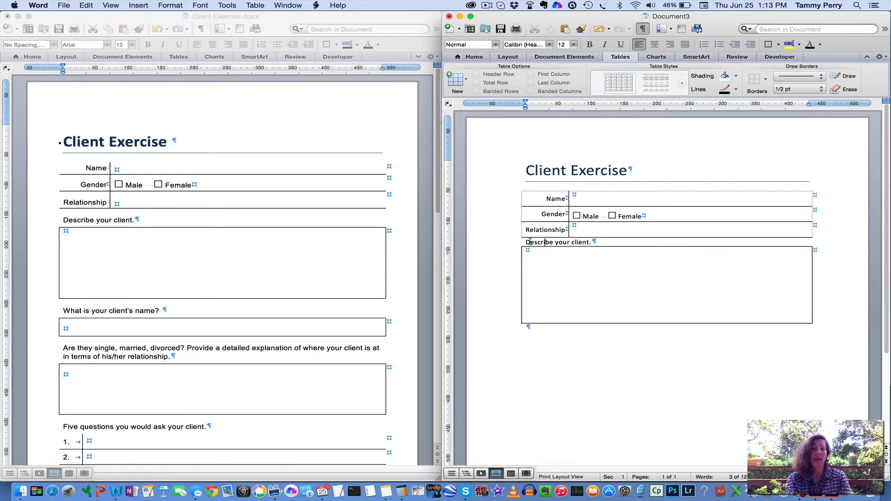
click(481, 244)
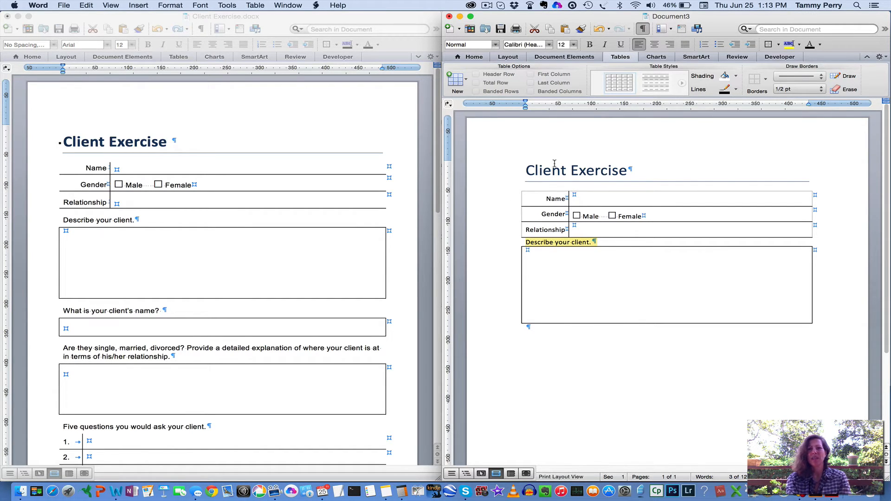
click(175, 6)
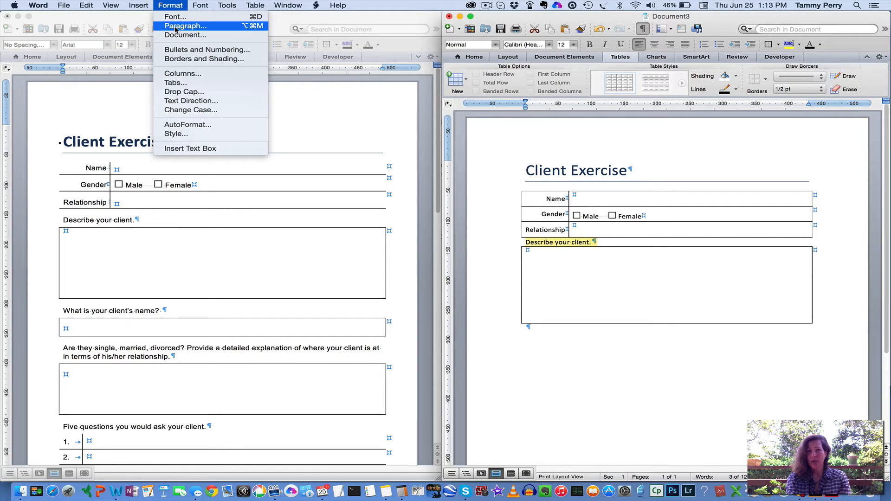
click(175, 25)
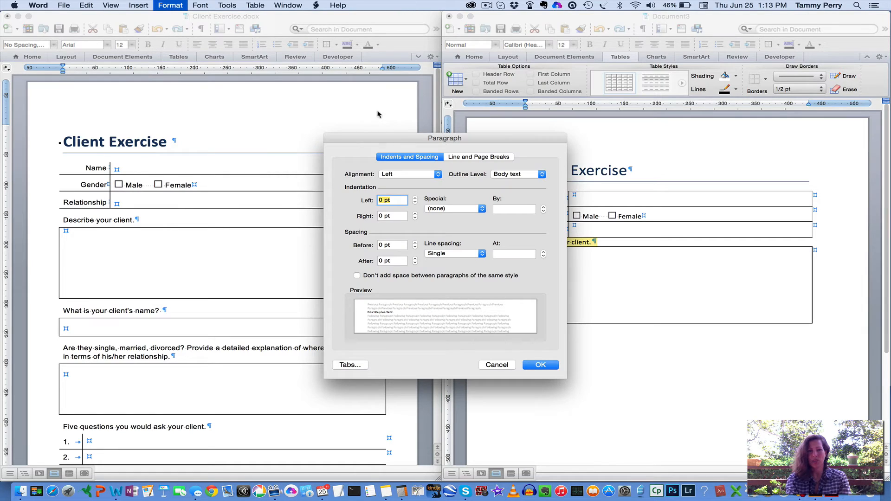
drag(396, 139, 306, 131)
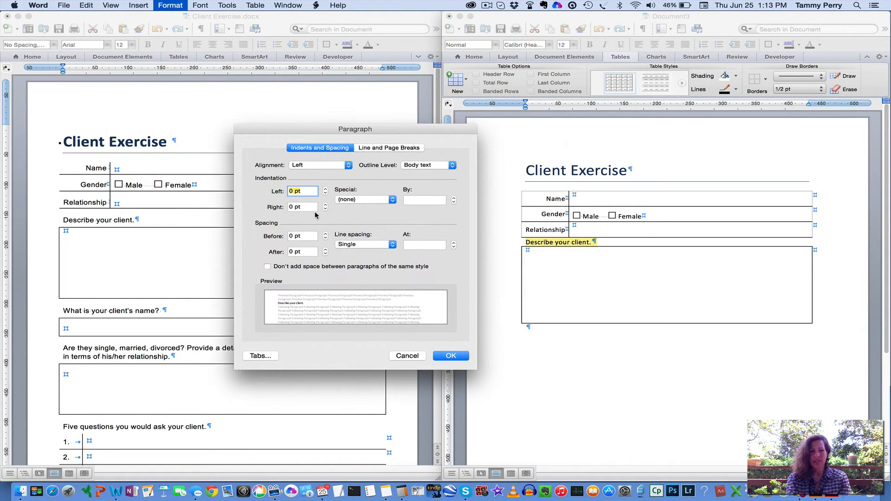
click(325, 234)
click(325, 233)
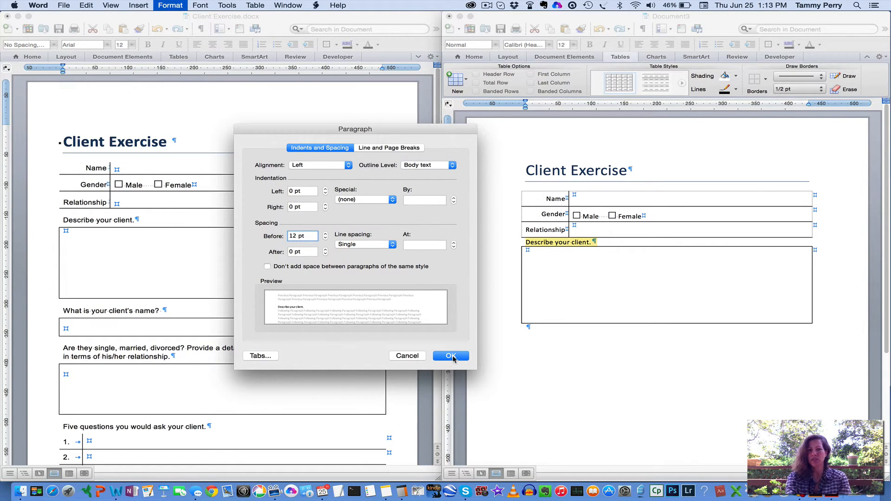
click(451, 356)
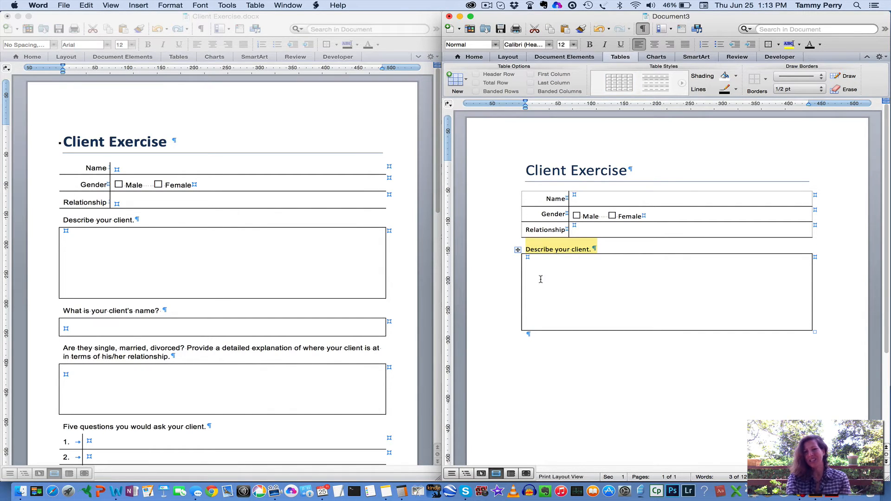
Step: Set the paragraph spacing after the "Describe your client." line to 6 pt
click(173, 7)
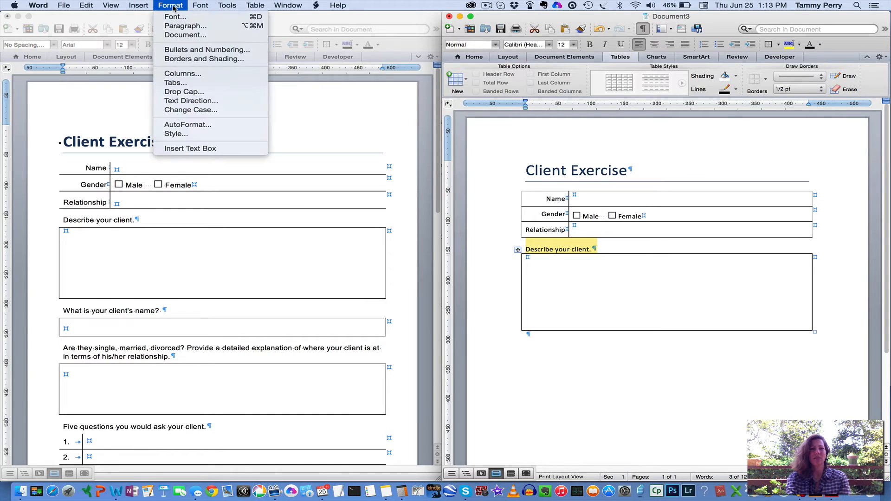
click(172, 26)
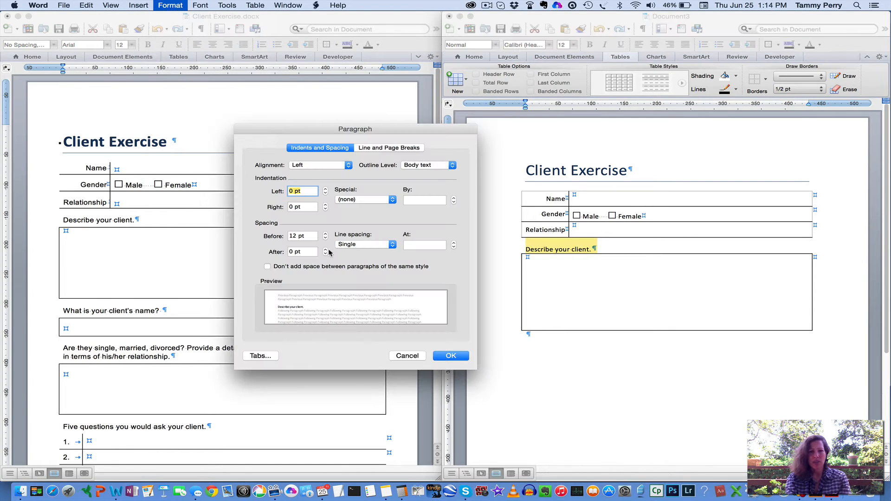
click(324, 249)
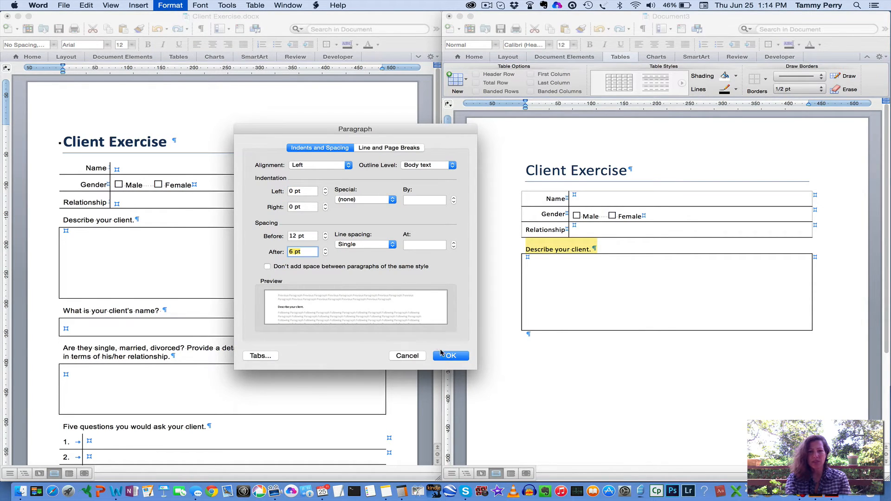
click(445, 356)
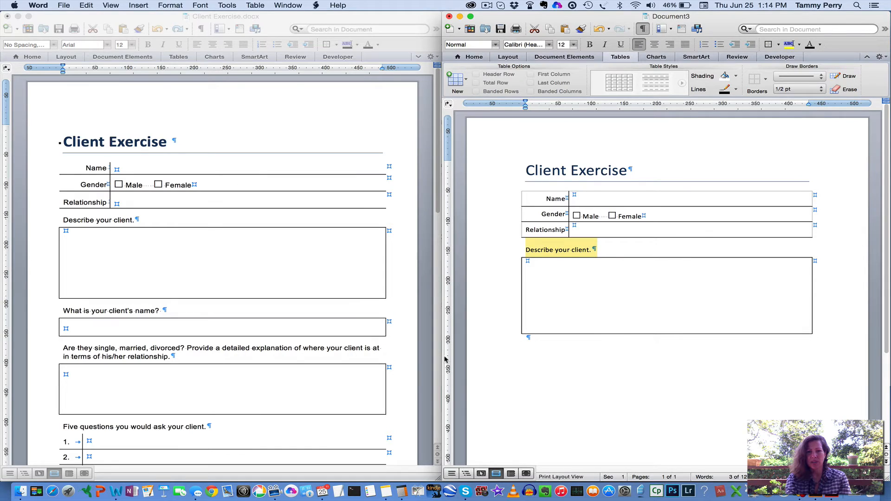
click(608, 330)
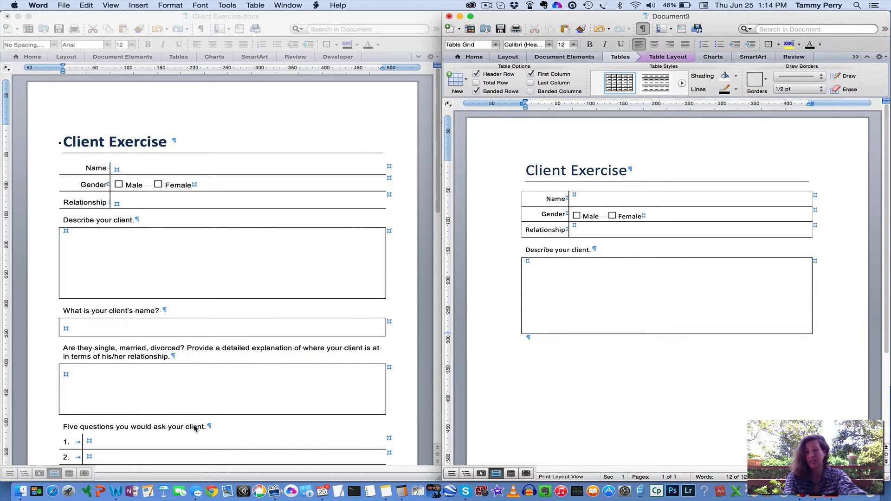
Step: Create a new paragraph style named Questions from the formatting of the "Describe your client." line and bring it up in the style gallery
click(492, 252)
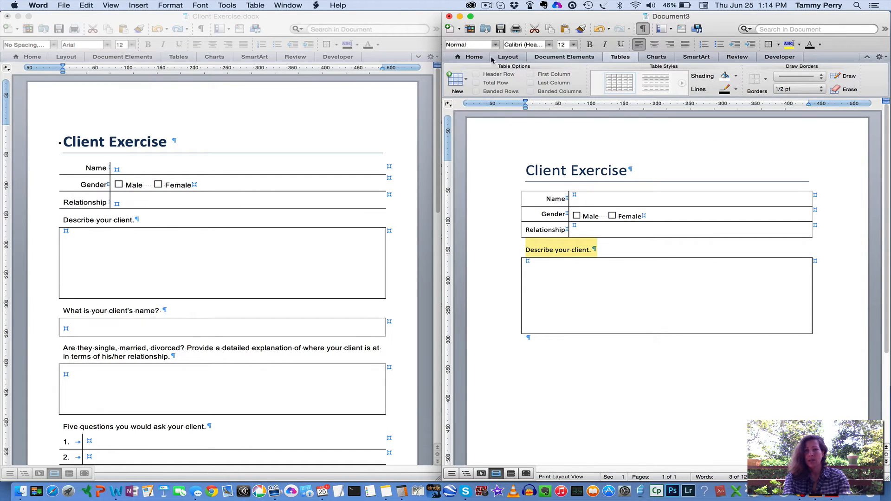
click(466, 58)
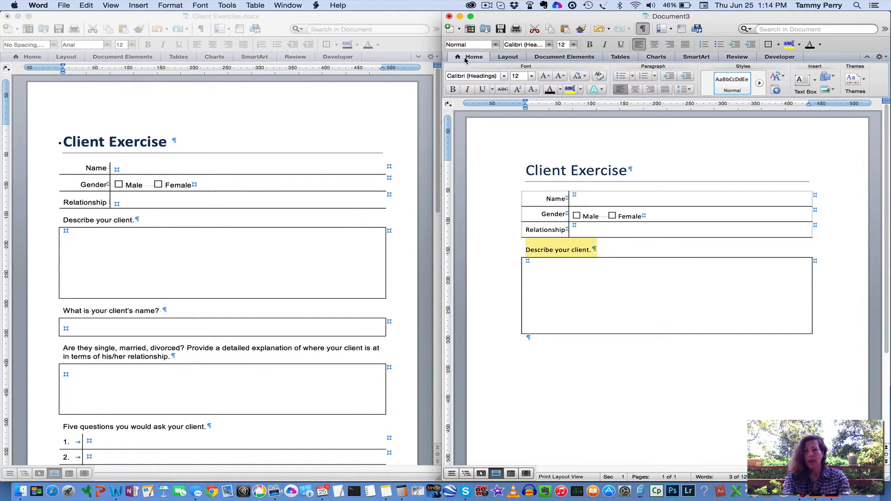
click(775, 91)
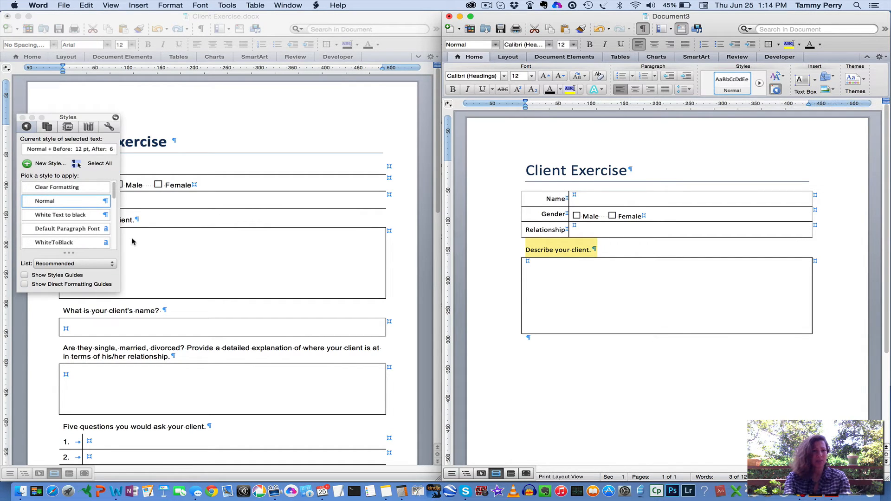
click(46, 163)
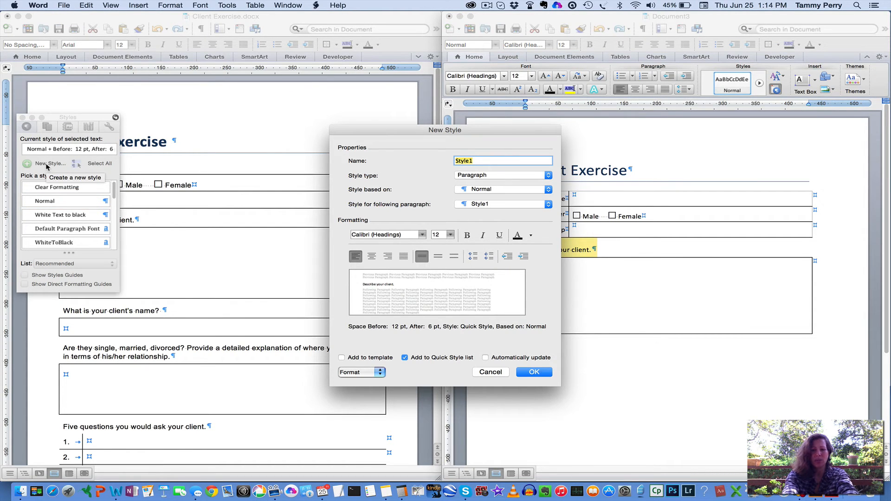
text(Questions)
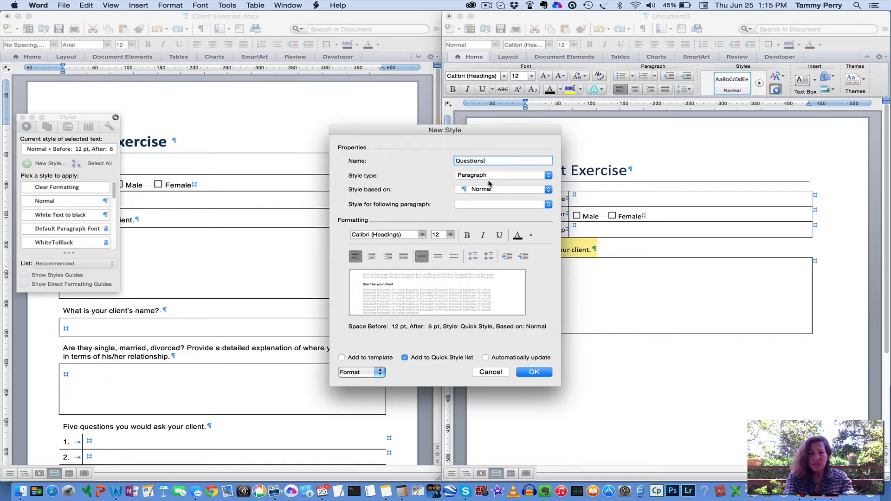
click(535, 371)
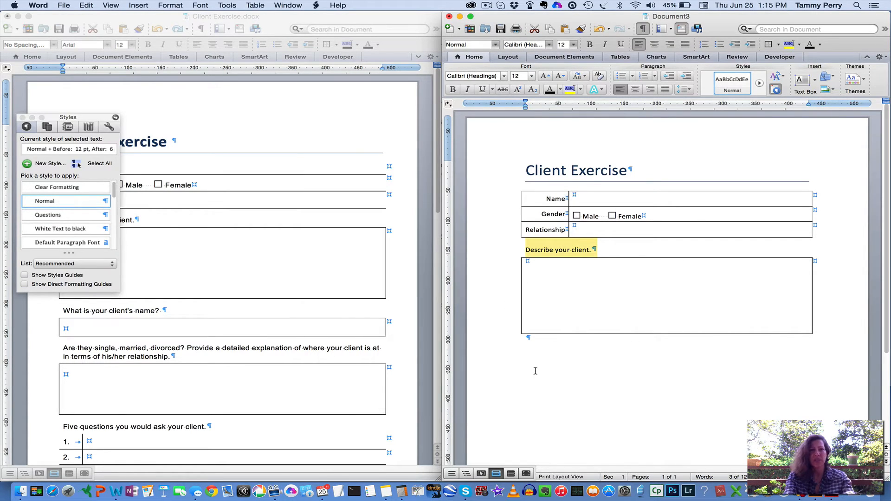
click(759, 83)
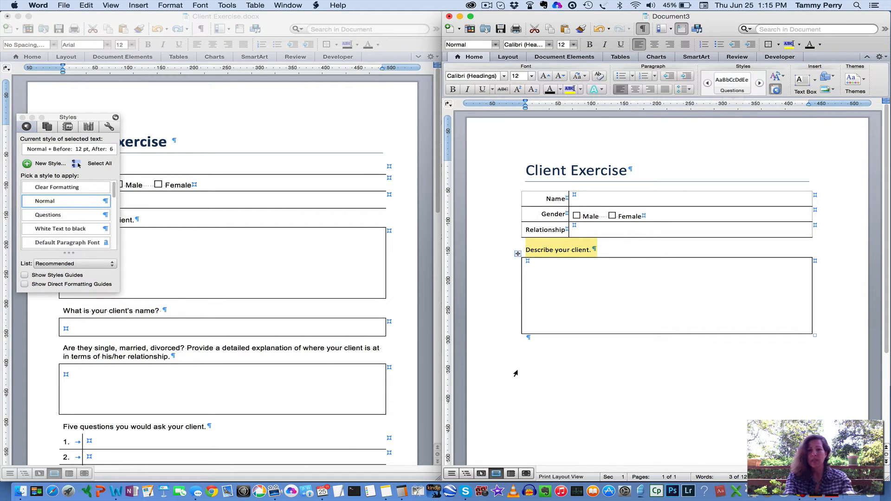
Step: Enter the question "What is your client's name" below the answer box
click(553, 339)
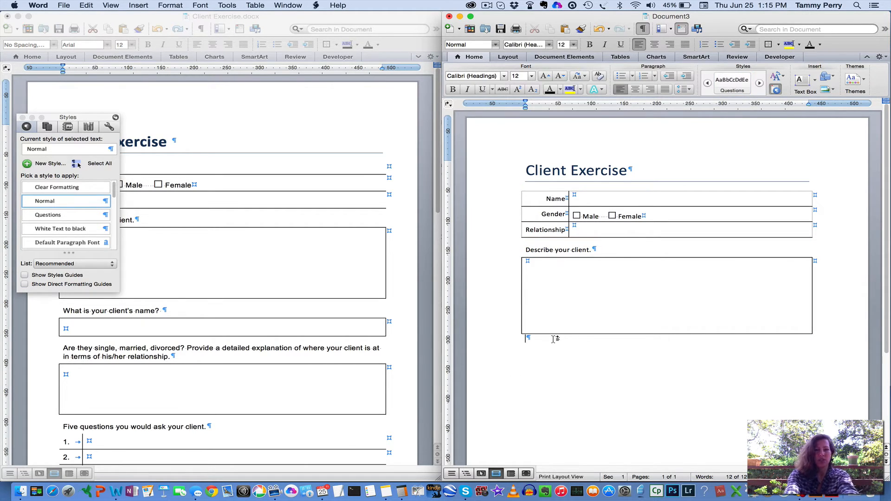
text(W)
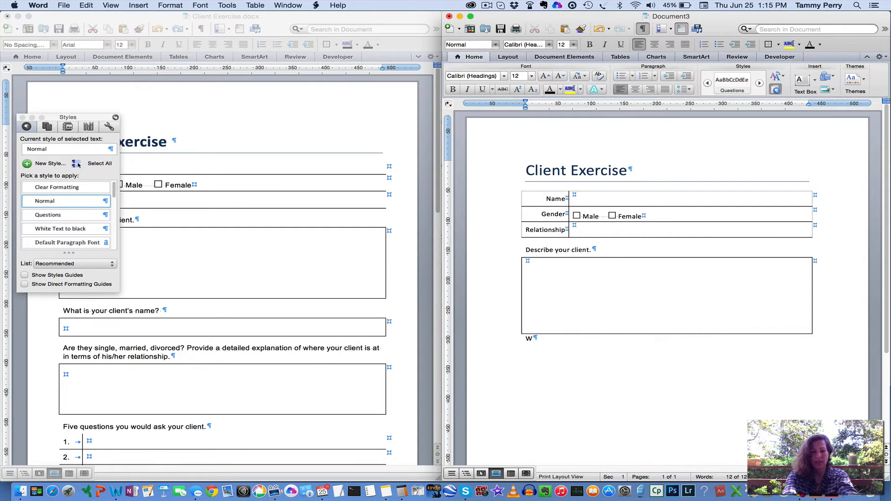
text(hat is your cl)
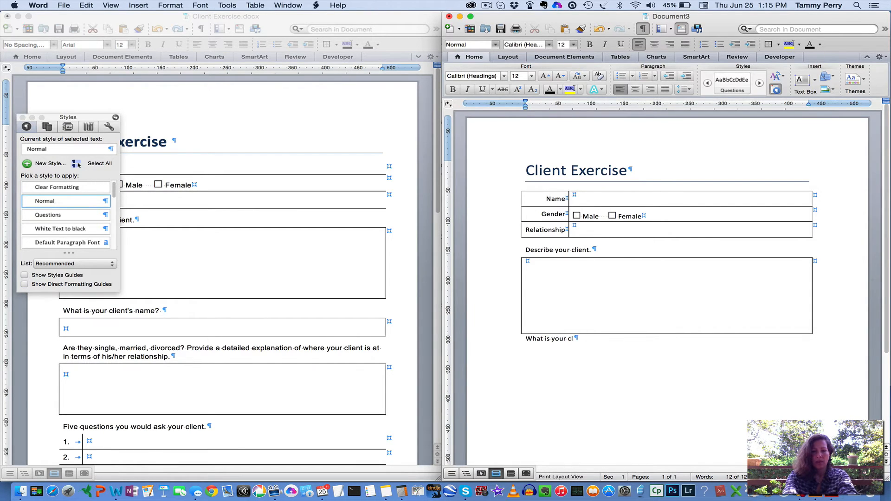
text(ient's name)
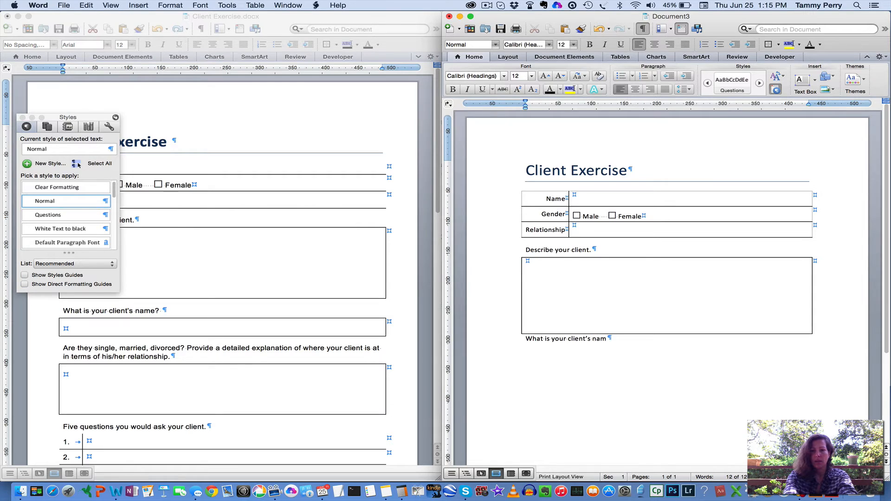
Step: Apply the Questions style to the client's name question, end it with a period and start a new paragraph below
click(501, 339)
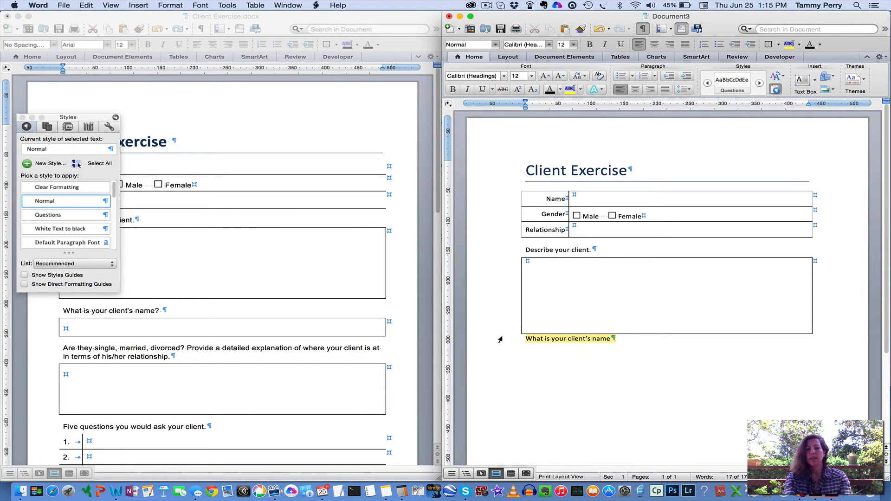
click(732, 91)
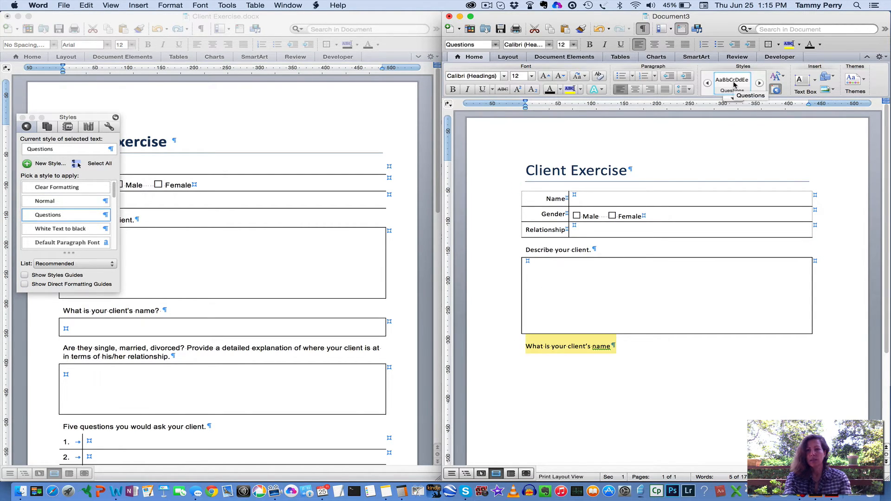
click(611, 348)
text(.)
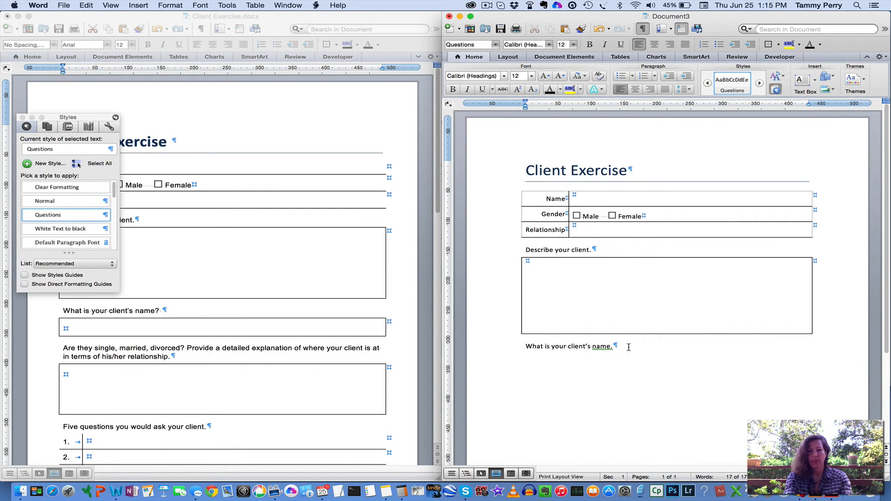
key(Return)
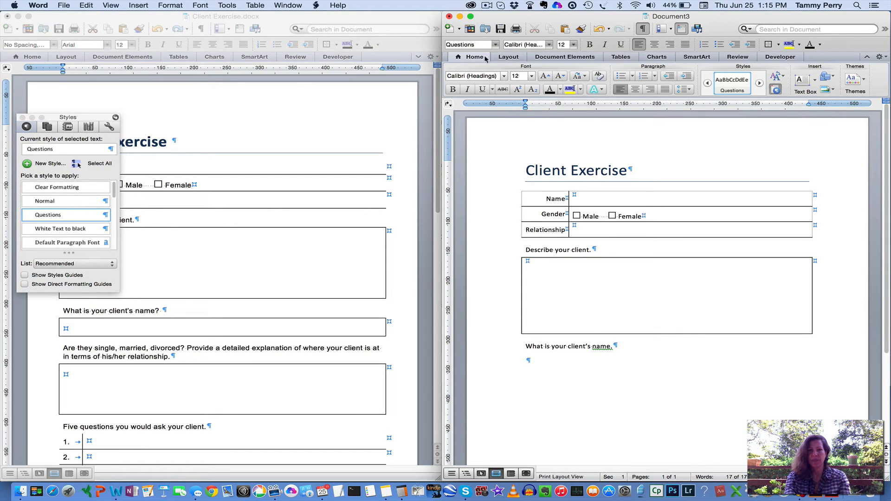
Step: Insert a one-column, one-row table as the answer box below the client's name question
click(621, 57)
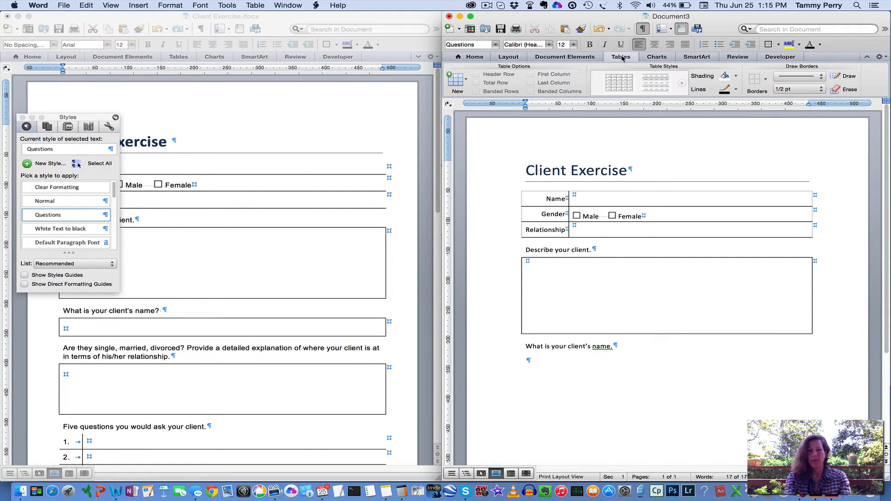
click(467, 83)
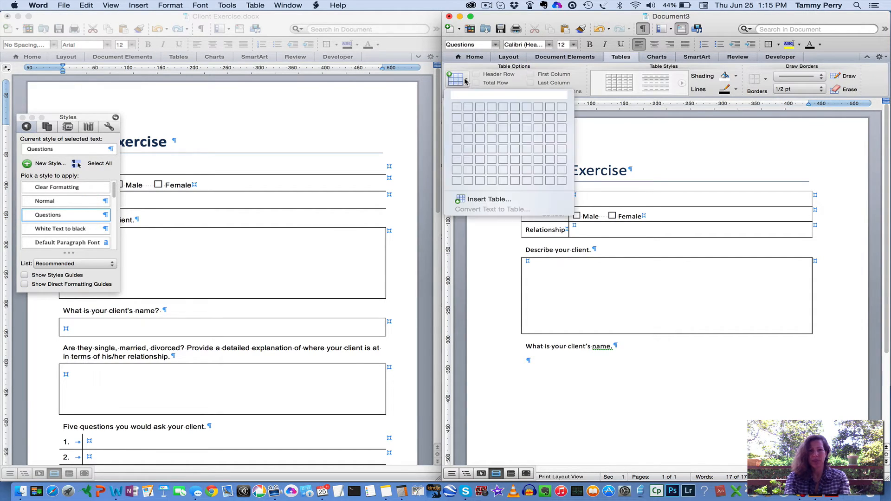
click(455, 108)
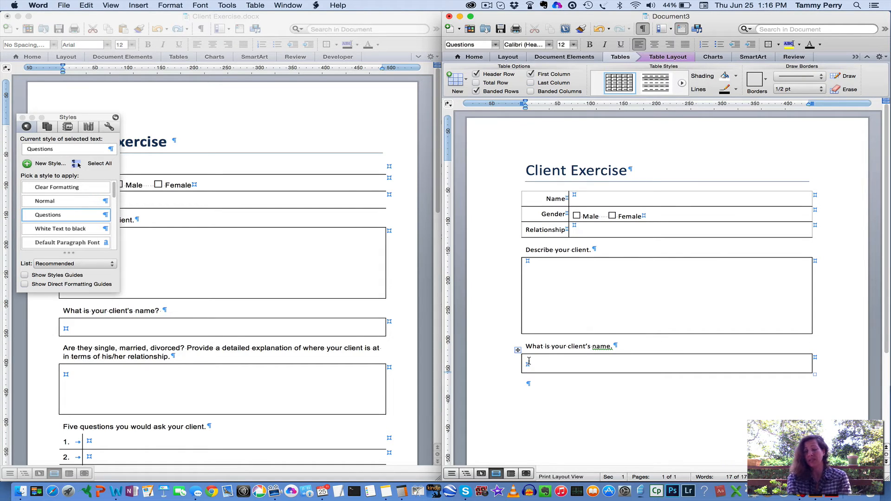
Step: Enter the question "Are they single. Married, divorced?" below the name answer box and start a new paragraph
click(534, 383)
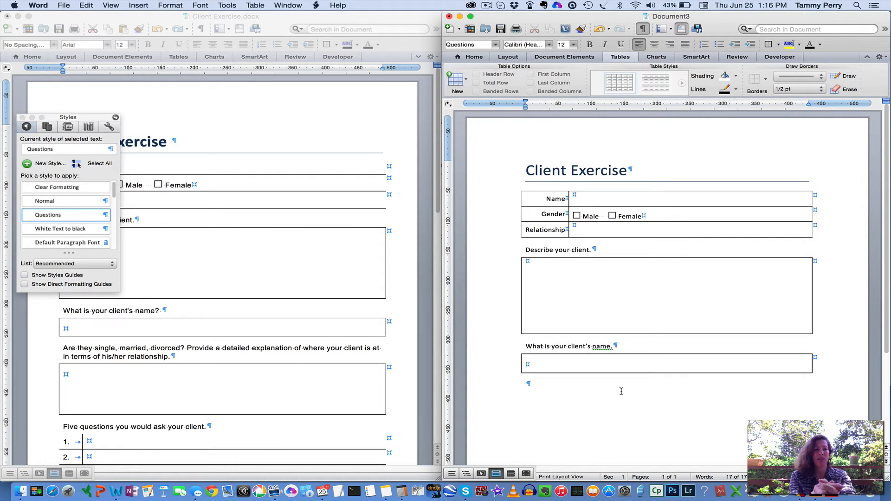
text(Are the)
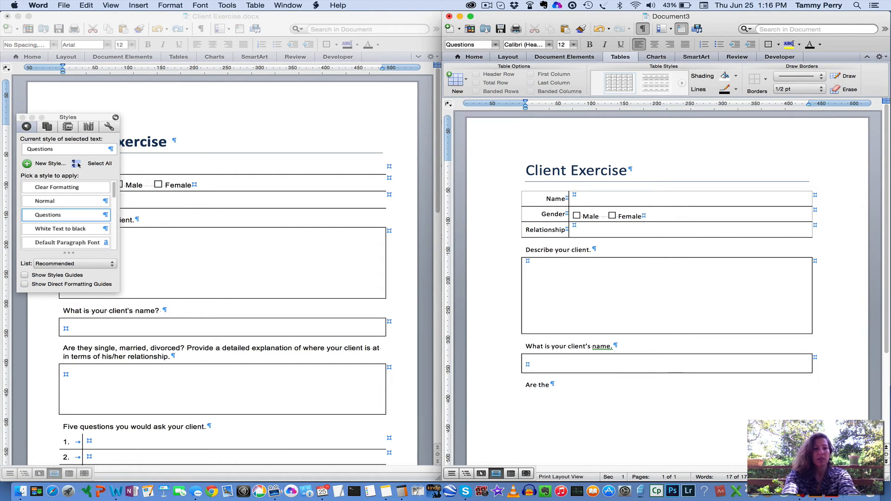
text(y singl)
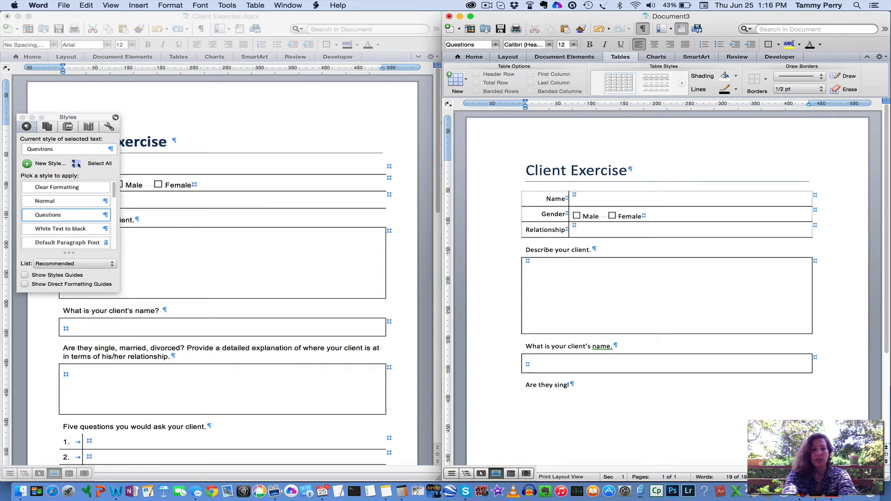
text(e, Married,)
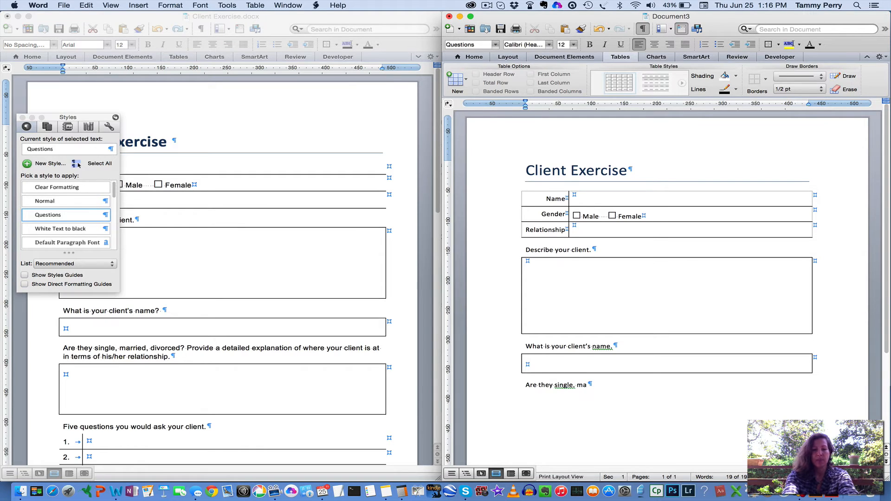
text( di)
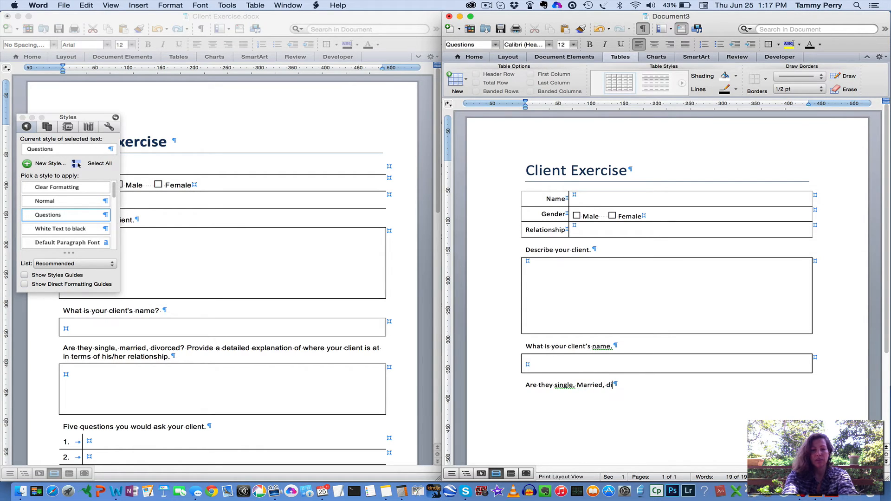
text(vorced?)
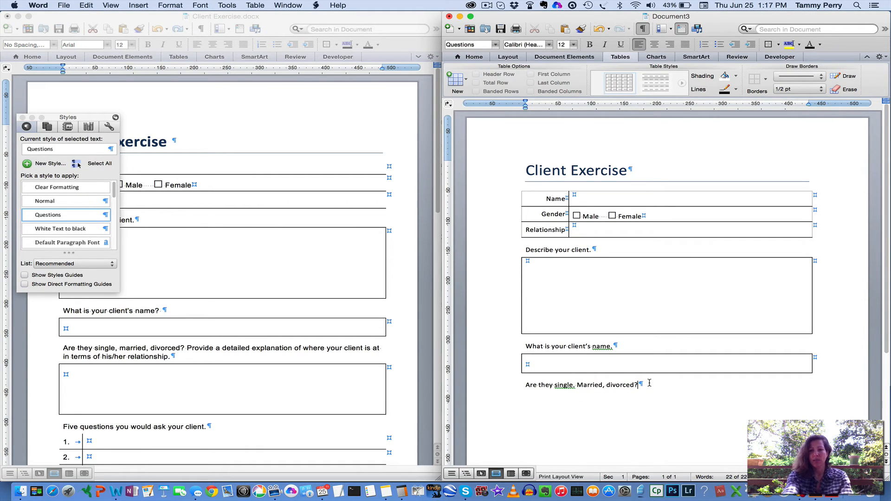
key(Return)
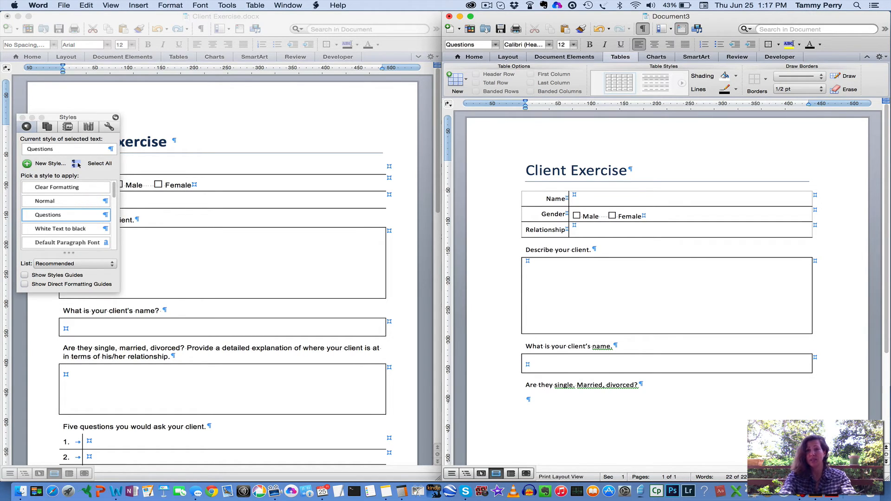
Step: Insert a one-cell answer table below the marital status question and increase its row height to roughly match the original form
click(474, 57)
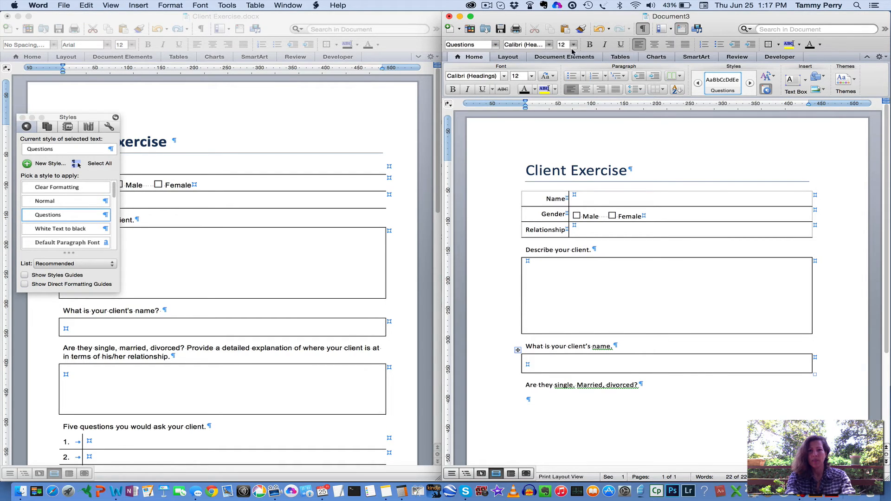
click(621, 56)
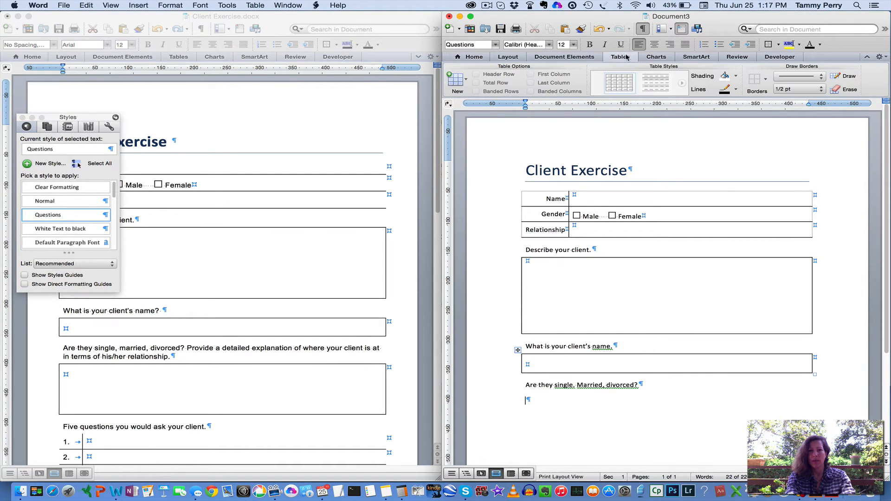
click(466, 81)
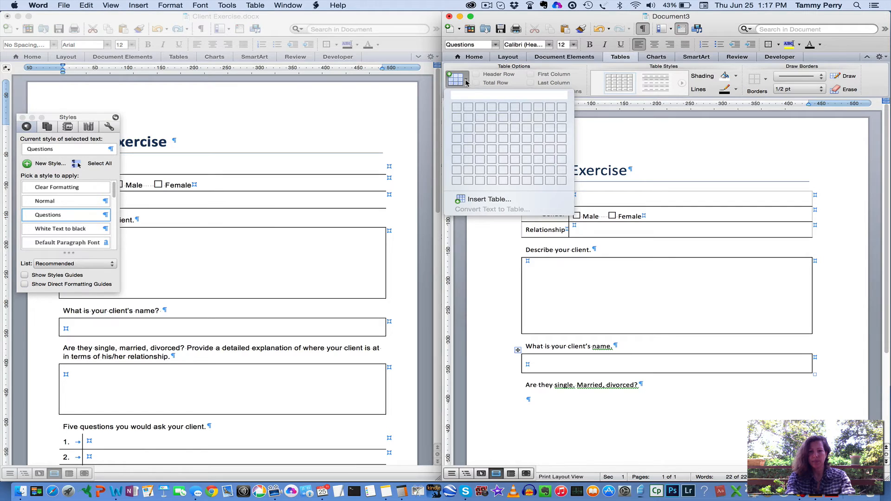
click(457, 108)
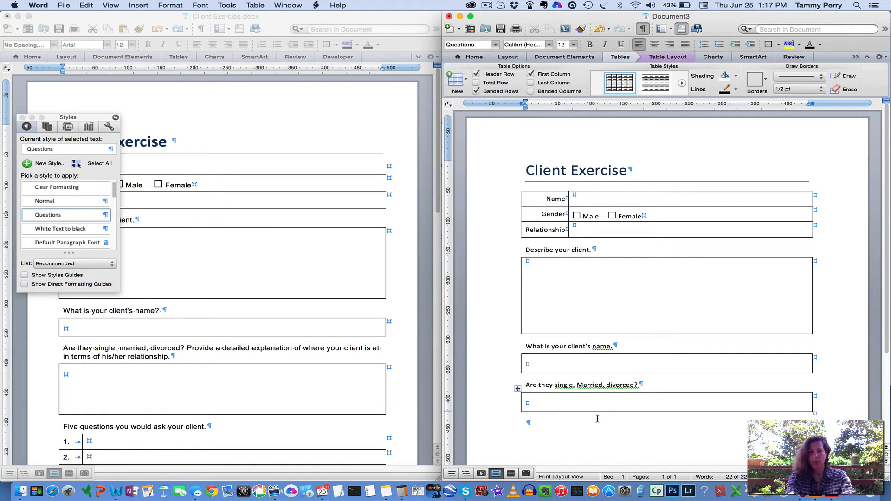
drag(596, 412, 594, 444)
Step: Close the Styles palette and enter the prompt "Five questions you would ask your client." below the last answer box, followed by a new paragraph
scroll(611, 395, down, 3)
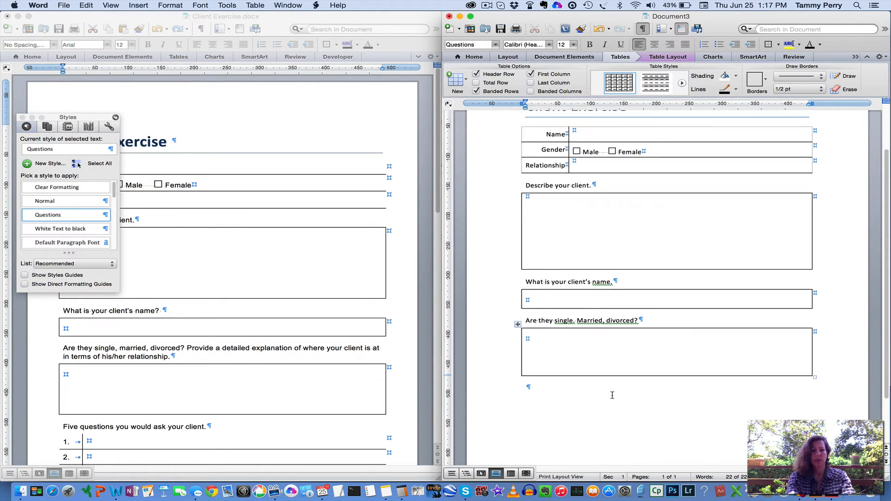
scroll(612, 395, down, 1)
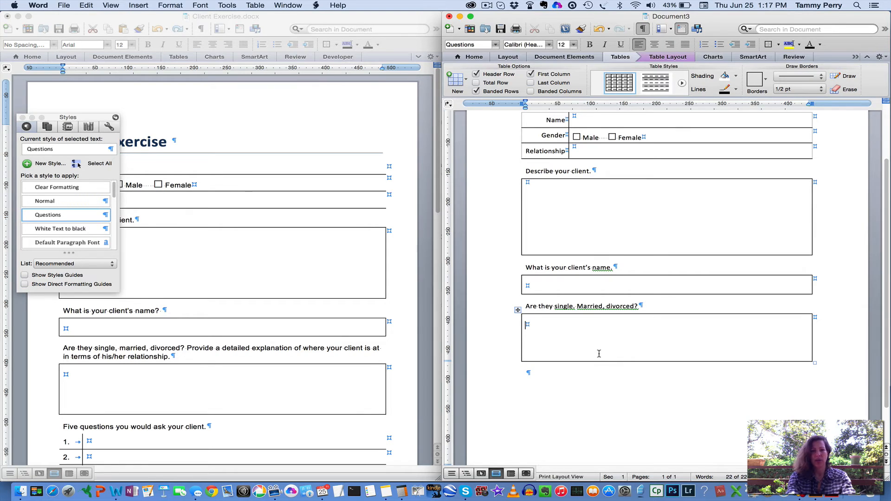
scroll(599, 353, down, 3)
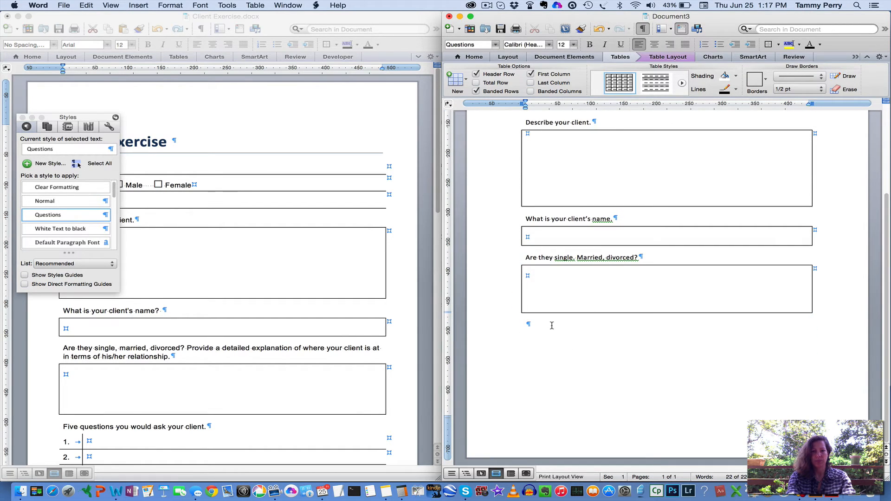
scroll(215, 339, down, 10)
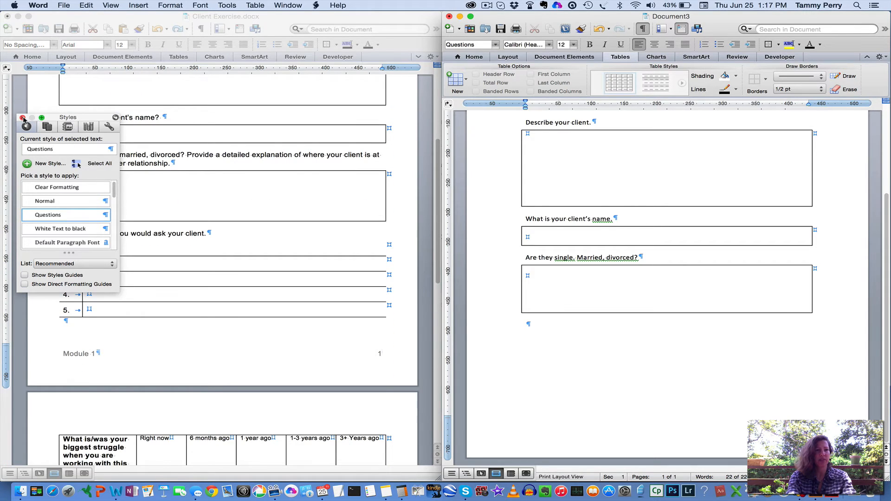
drag(97, 121, 127, 123)
click(681, 29)
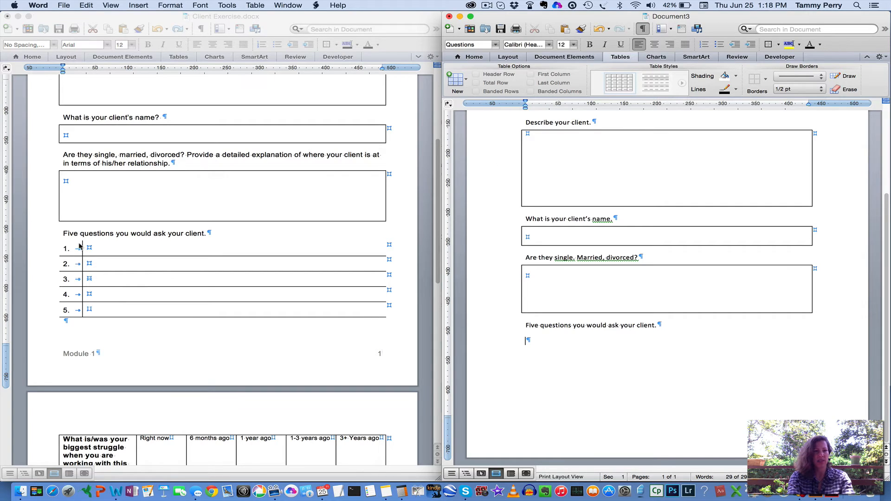
Step: Insert a two-column, five-row table below the five questions prompt and narrow its first column for the numbering
click(466, 81)
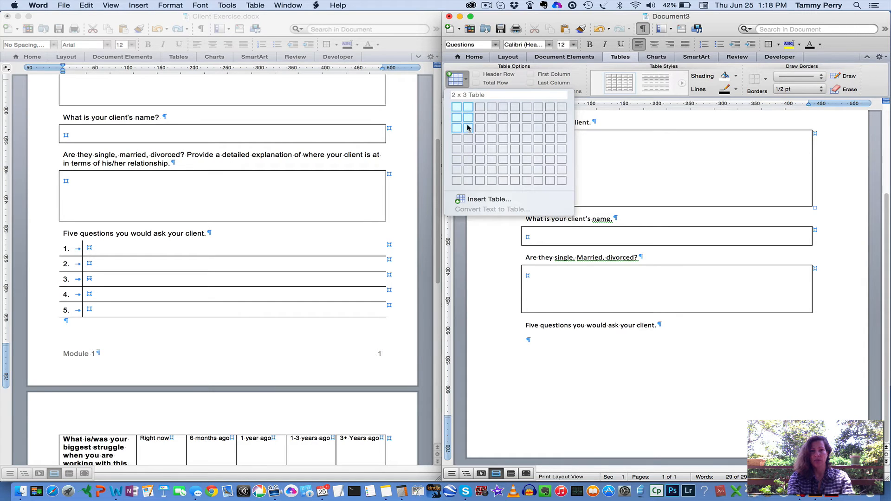
click(467, 149)
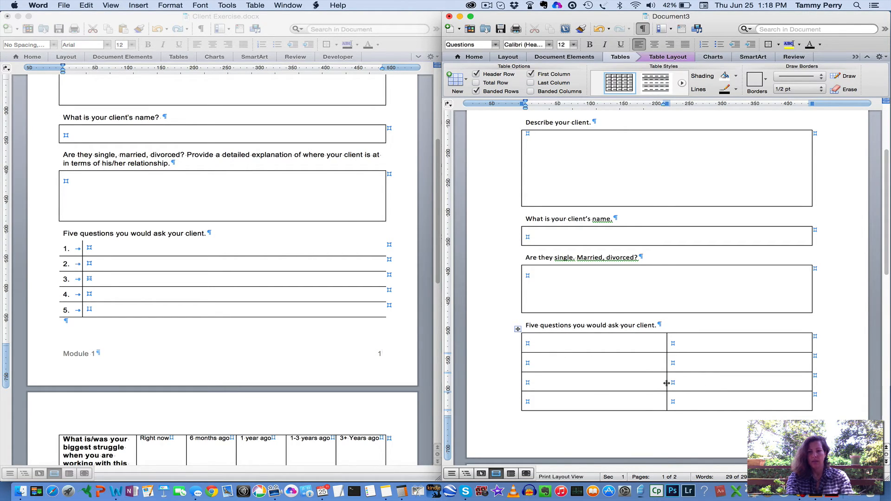
drag(666, 383, 545, 392)
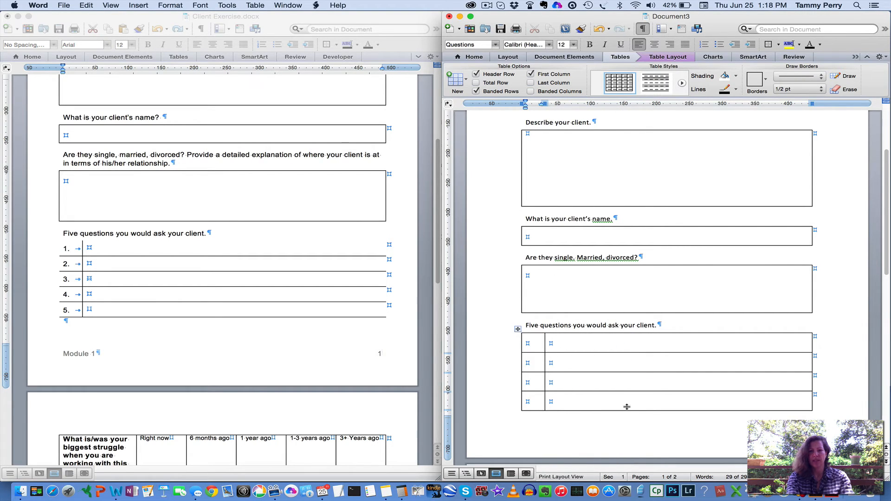
Step: Check where the rows of the five questions table break across pages and review the form's overall page layout
click(640, 401)
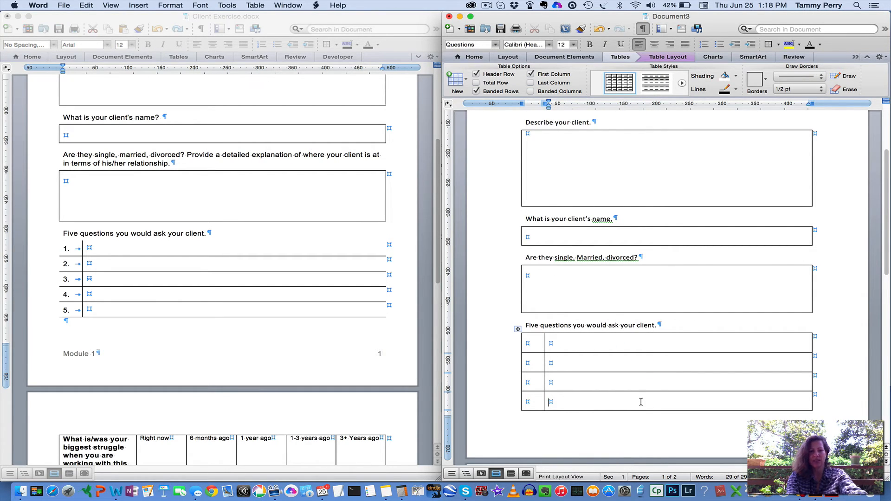
key(Tab)
scroll(641, 402, up, 10)
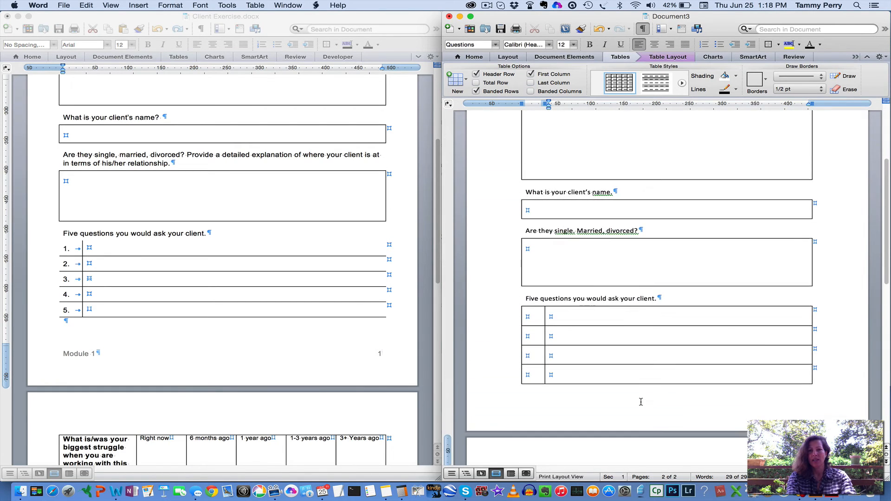
scroll(641, 402, down, 3)
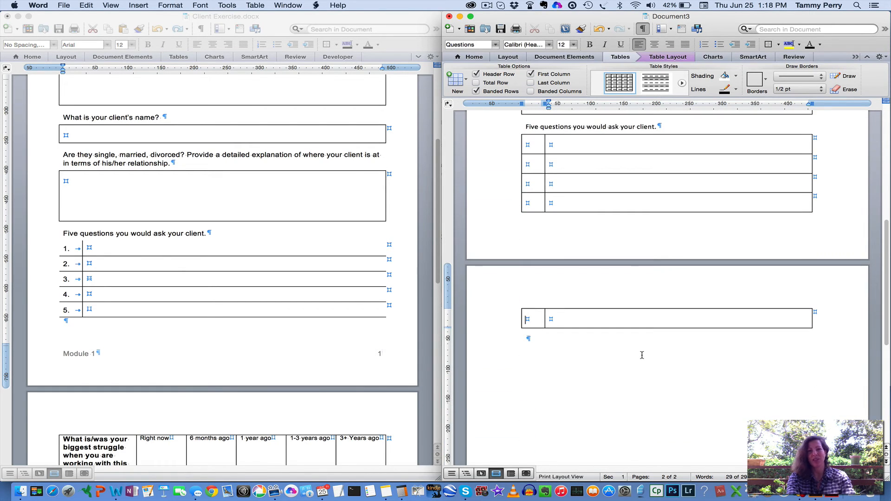
scroll(641, 355, up, 10)
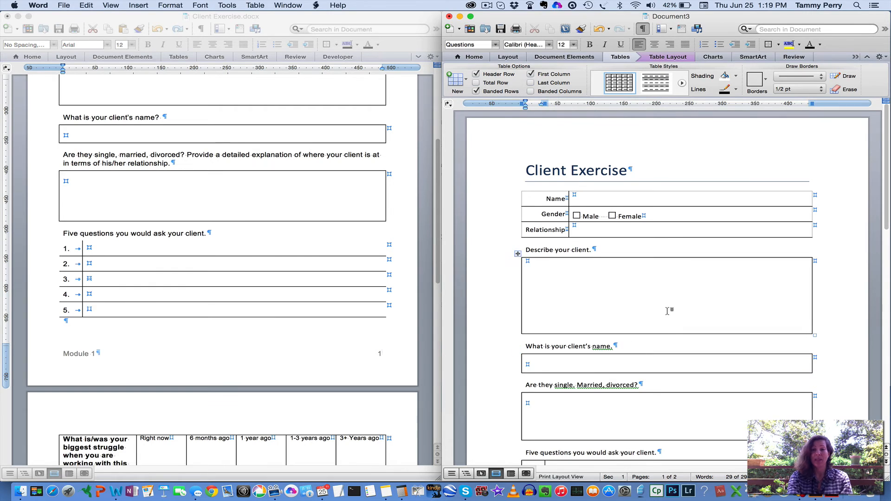
scroll(669, 311, down, 6)
scroll(670, 310, up, 6)
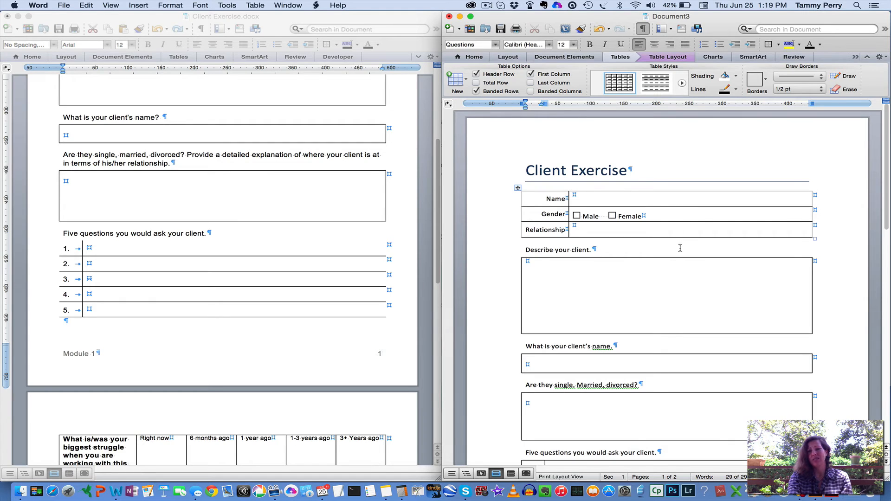
scroll(679, 249, down, 5)
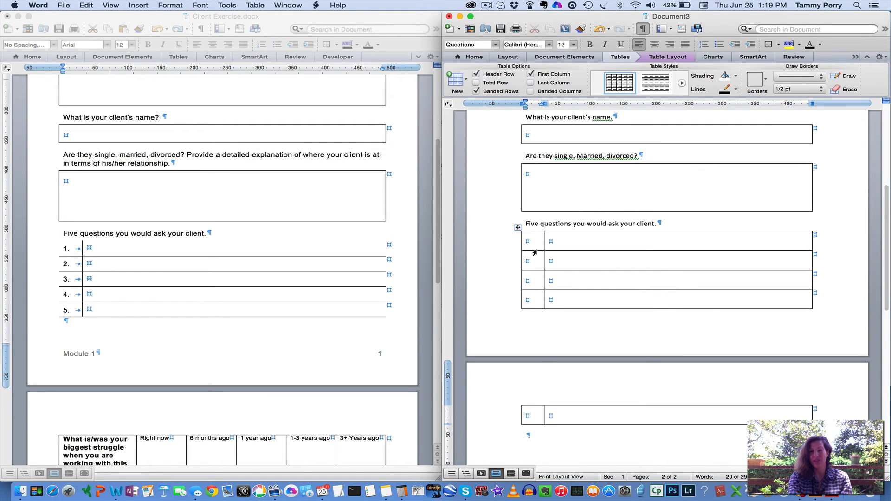
scroll(622, 399, up, 5)
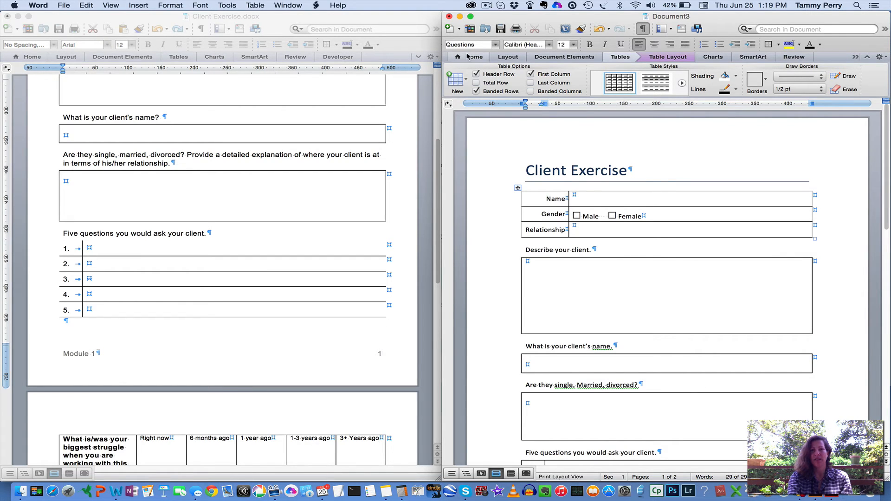
Step: Apply the Moderate page margins, with 72 pt top and bottom and 54 pt left and right, and review both pages
click(501, 57)
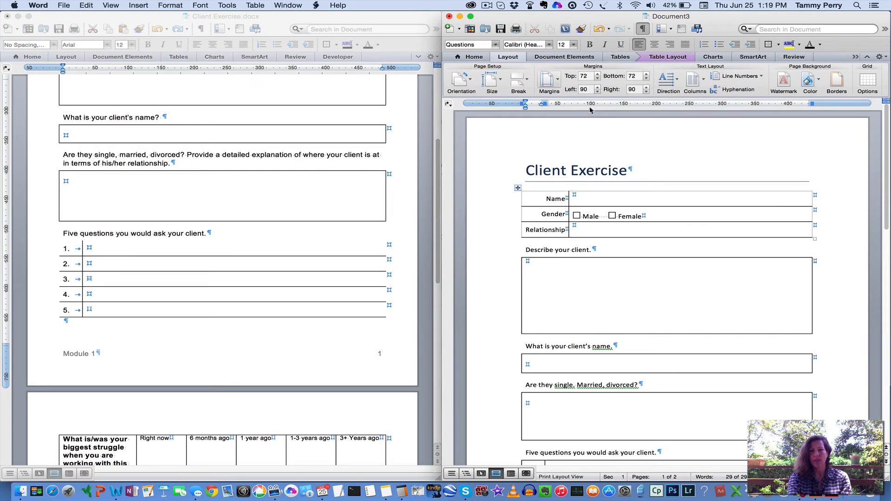
click(558, 82)
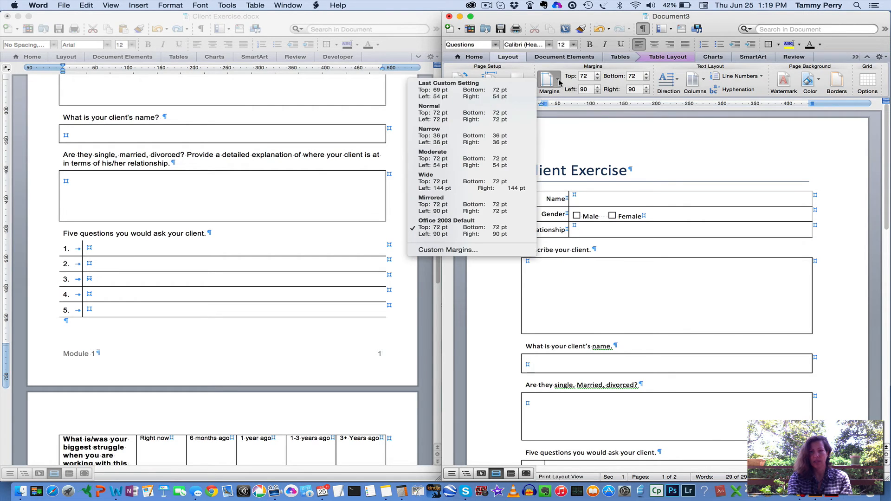
click(473, 159)
scroll(494, 188, up, 5)
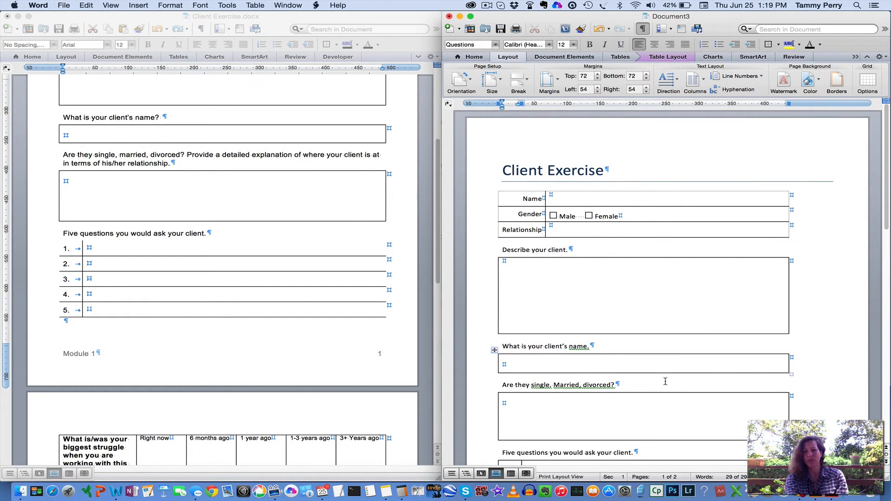
scroll(664, 381, down, 10)
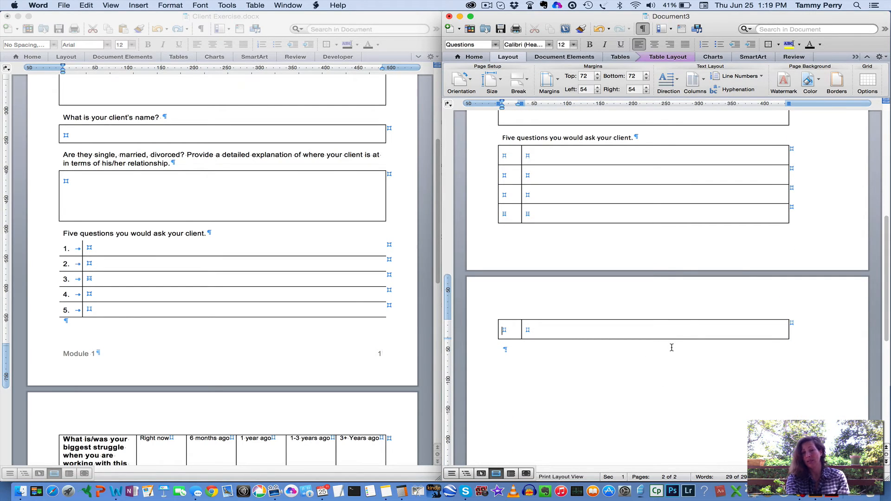
scroll(672, 347, up, 15)
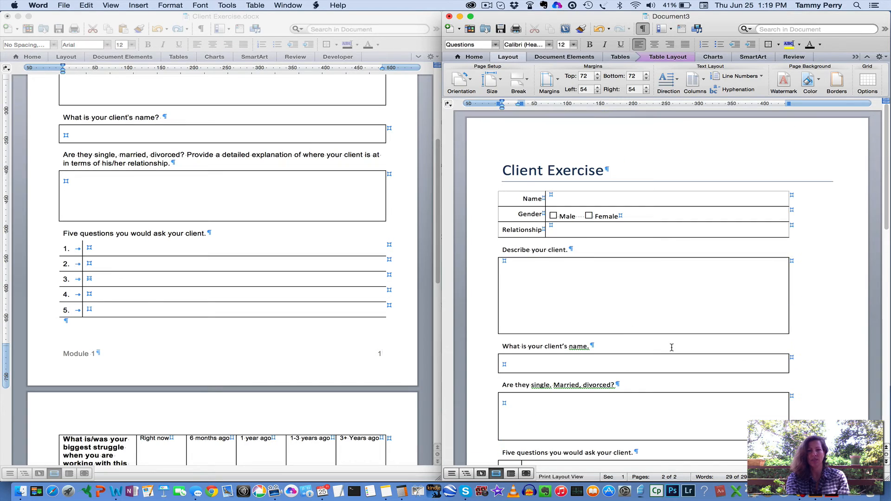
Step: Fit the Name, Gender and Relationship details table to the window width using AutoFit to Window
click(672, 198)
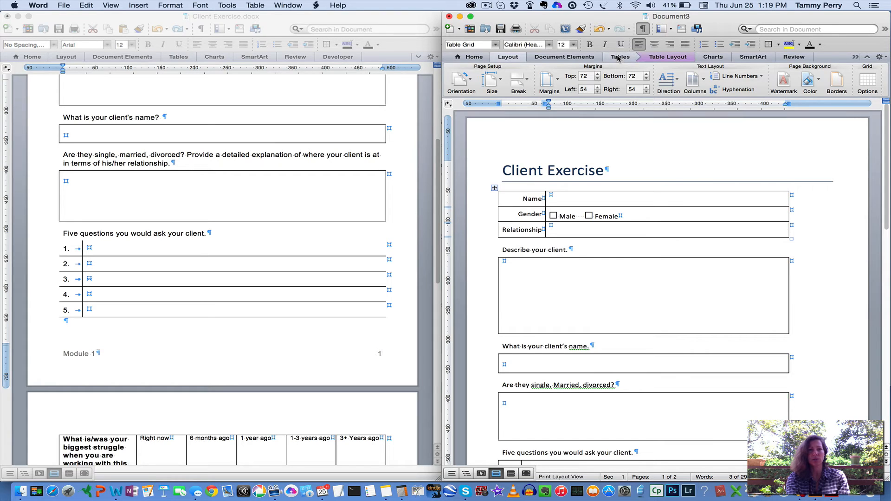
click(256, 6)
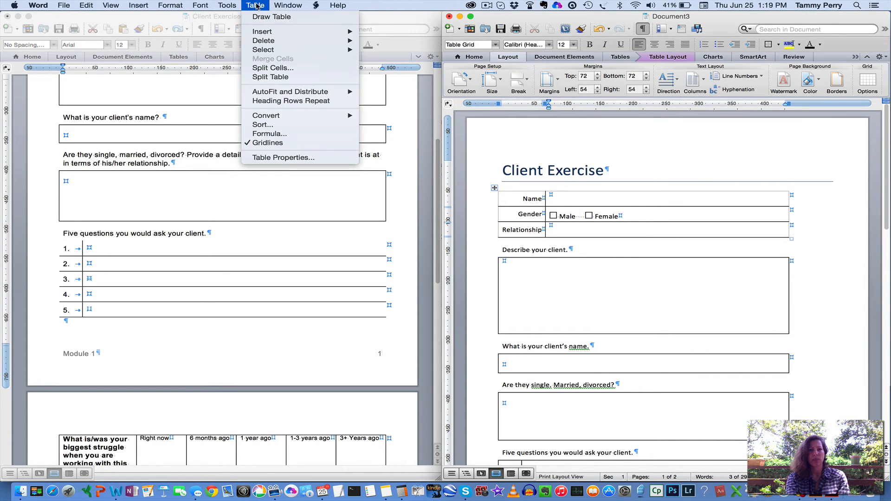
mouse_move(267, 94)
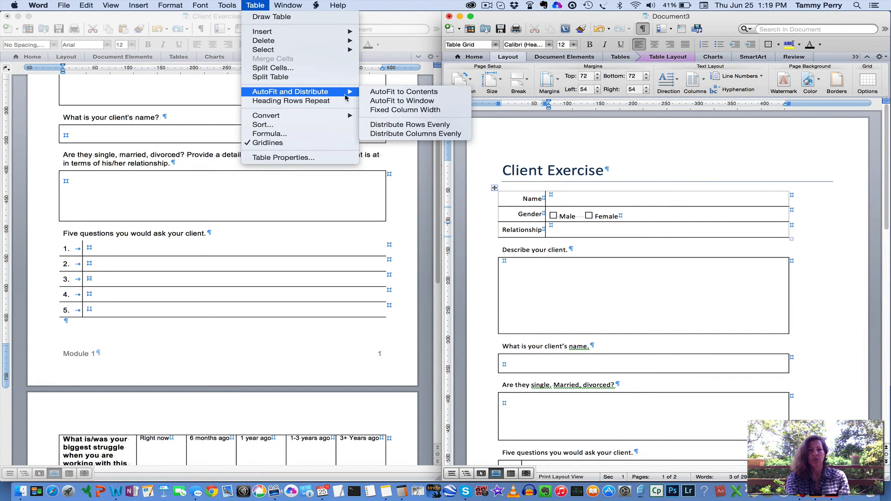
click(387, 101)
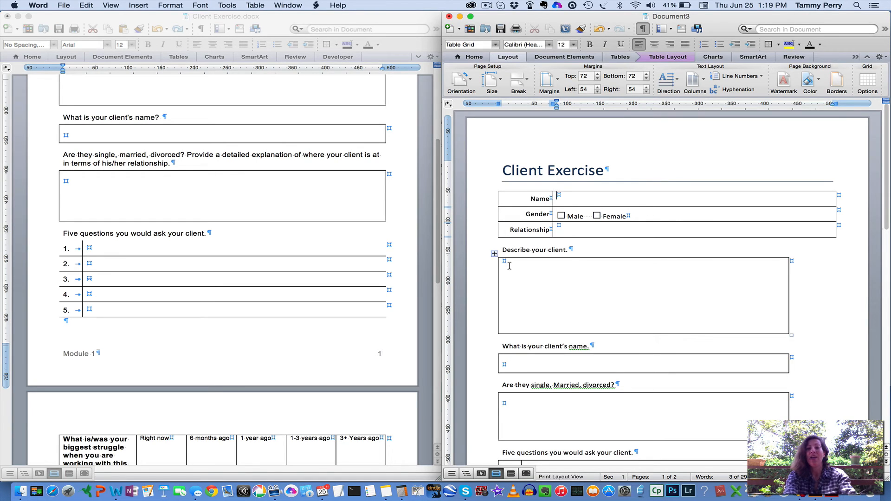
Step: Repeat AutoFit to Window on the three single-box answer tables and the five questions table
click(531, 274)
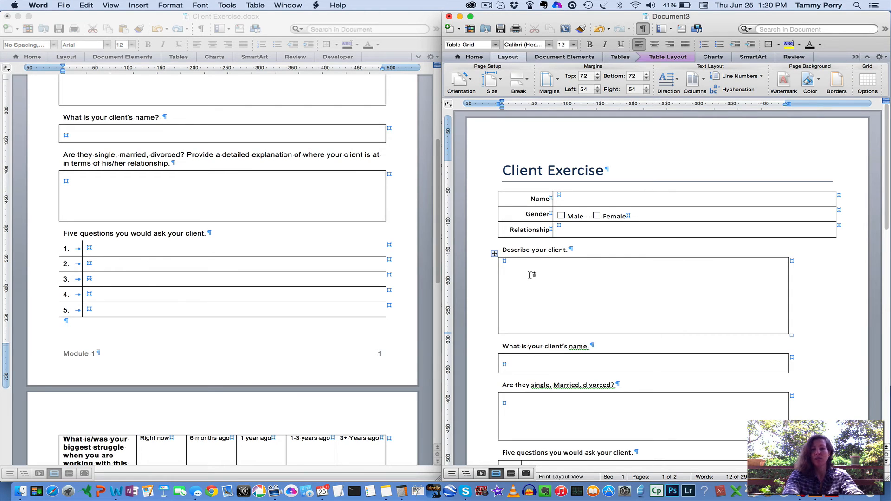
key(super+y)
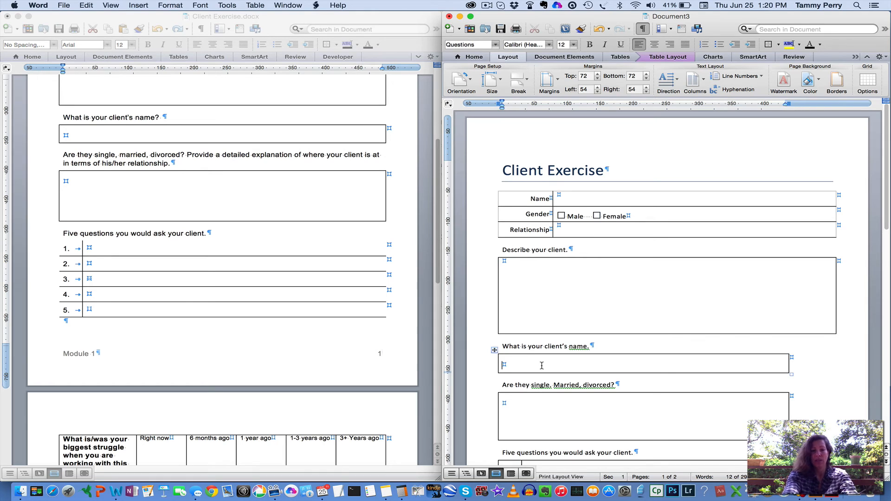
key(super+y)
click(537, 418)
key(super+y)
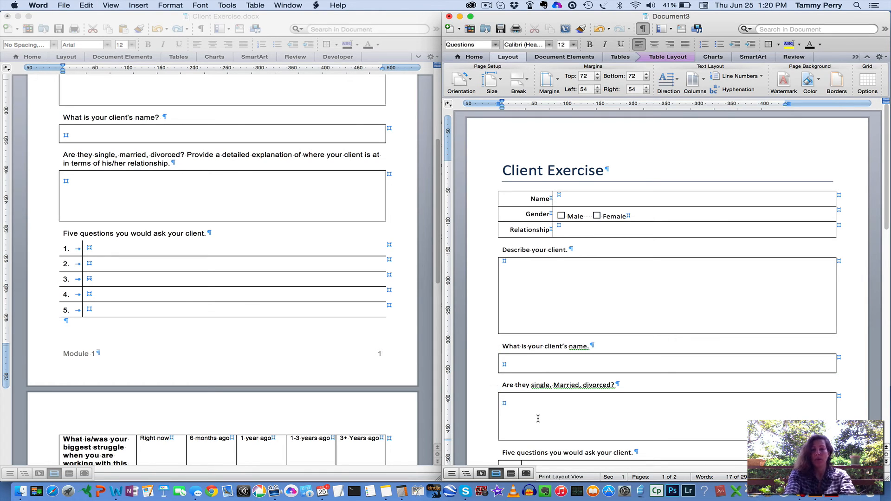
scroll(537, 419, down, 8)
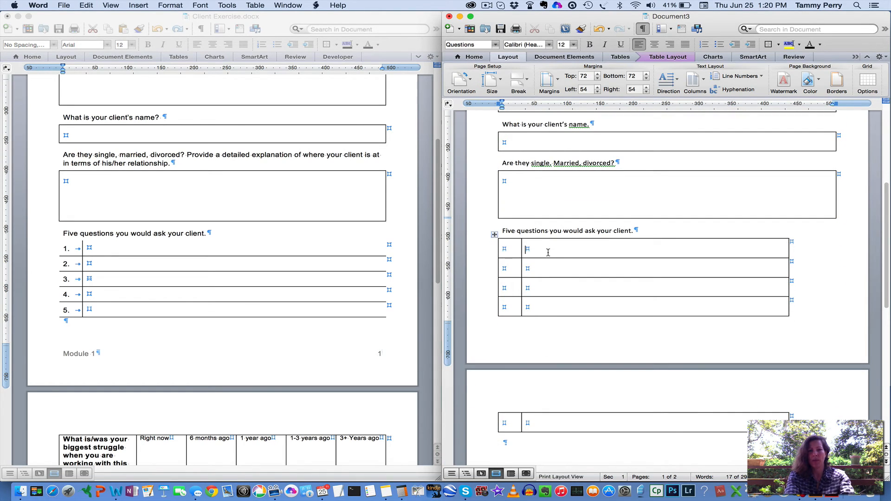
Step: Reduce the height of the client description and marital status answer boxes so all five question rows fit on the first page
scroll(548, 252, up, 8)
drag(633, 298, 633, 292)
scroll(633, 292, down, 6)
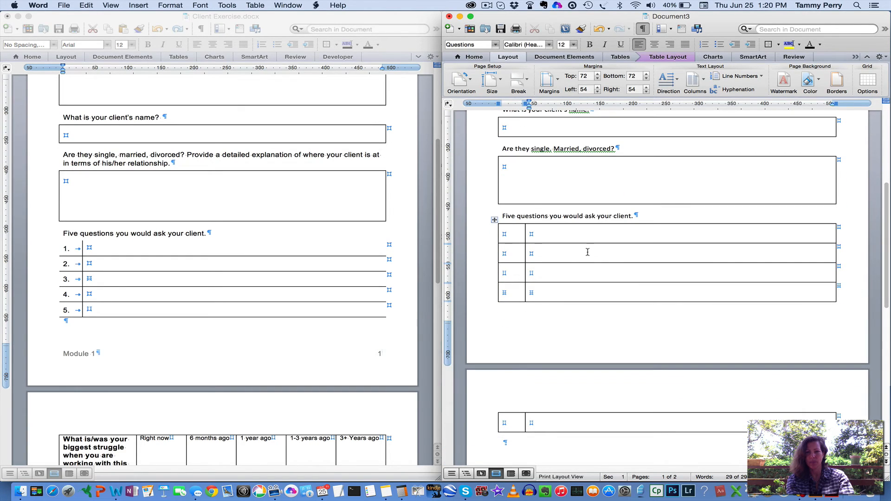
click(572, 237)
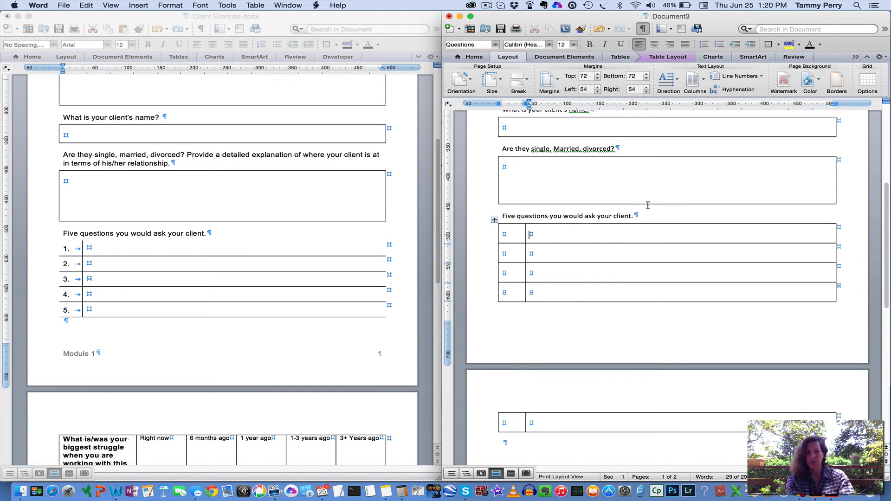
drag(647, 203, 646, 193)
scroll(623, 239, up, 2)
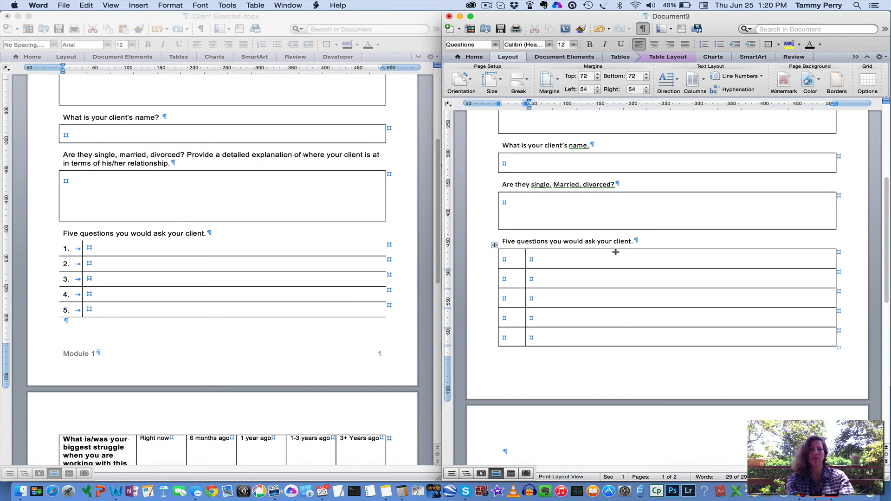
Step: Number the narrow first column of the five questions table from 1 to 5 with an automatic numbered list
click(509, 250)
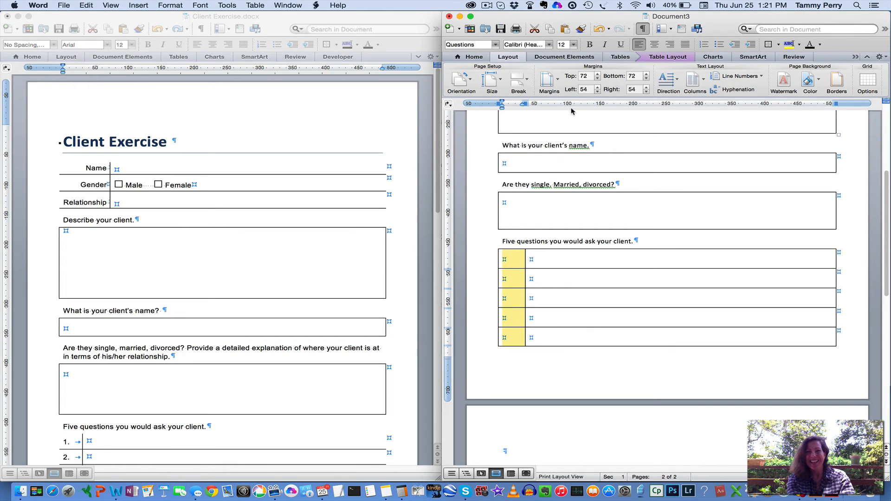
click(467, 58)
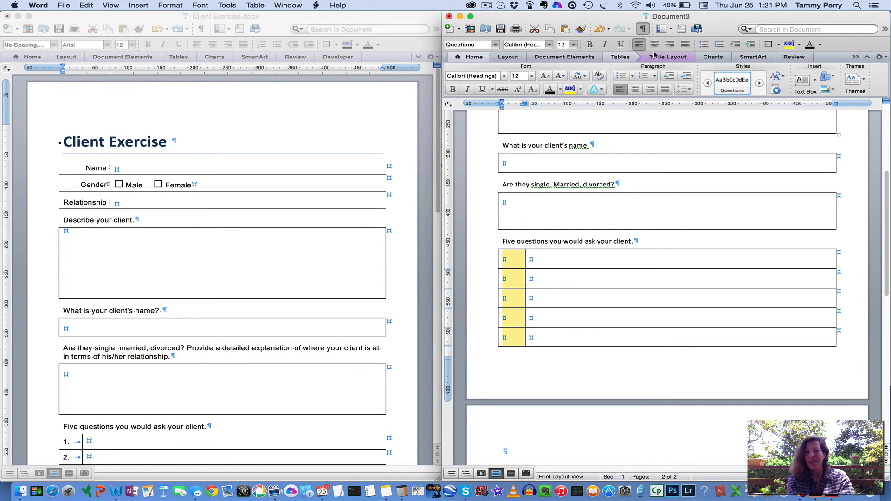
click(703, 44)
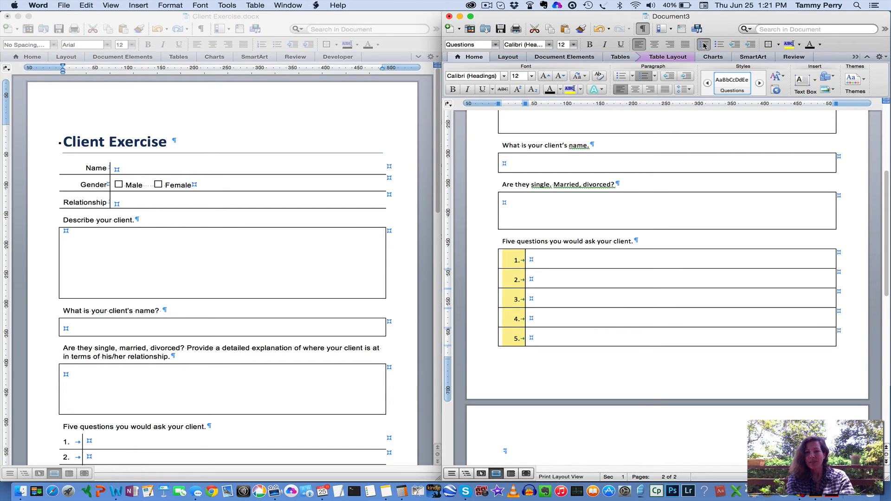
click(609, 260)
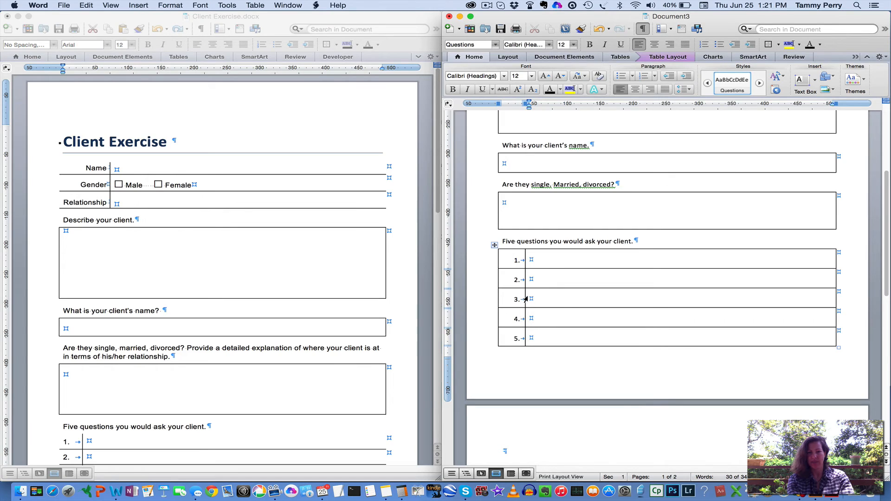
Step: Try inserting a six-column, four-row table in the empty paragraph at the start of the second page
scroll(565, 349, down, 5)
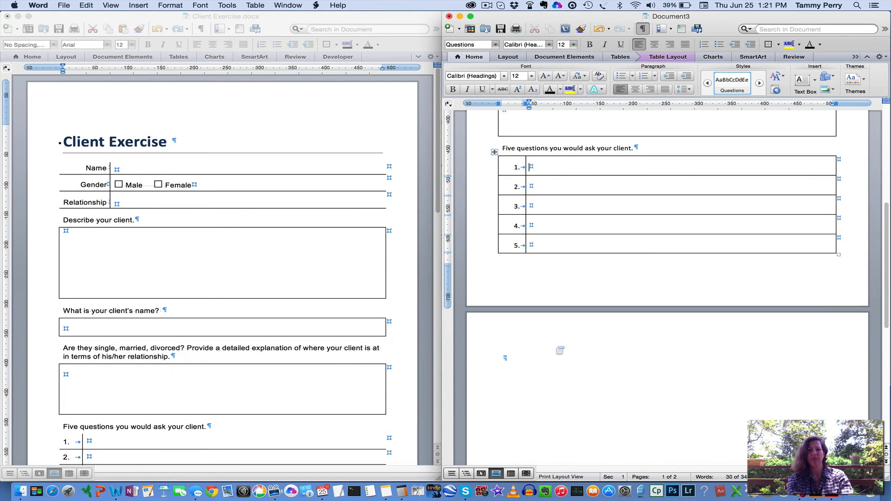
click(539, 358)
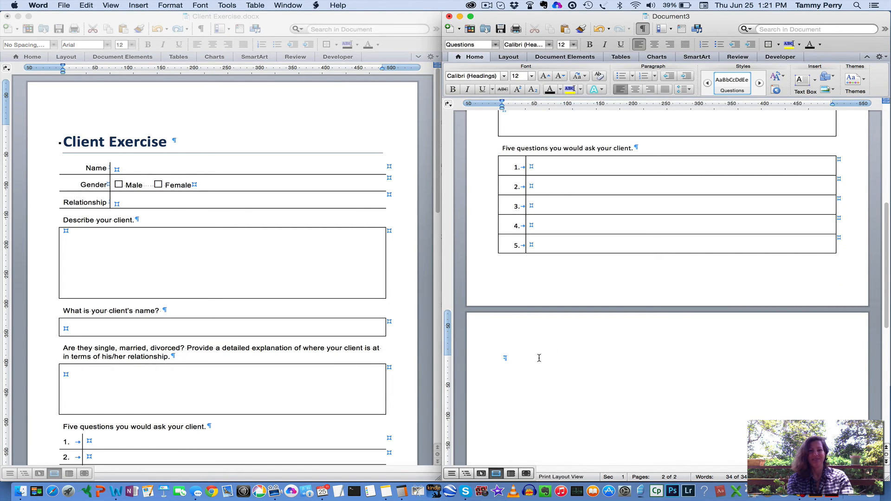
scroll(232, 330, down, 10)
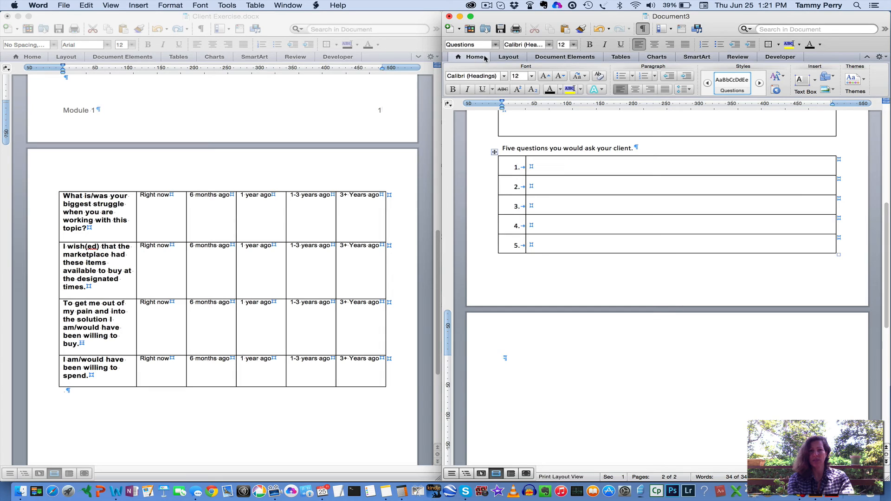
click(620, 56)
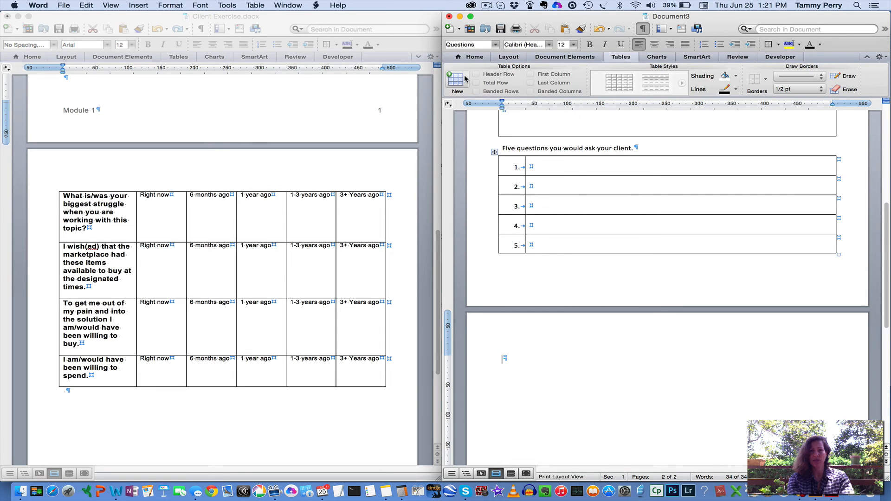
click(463, 79)
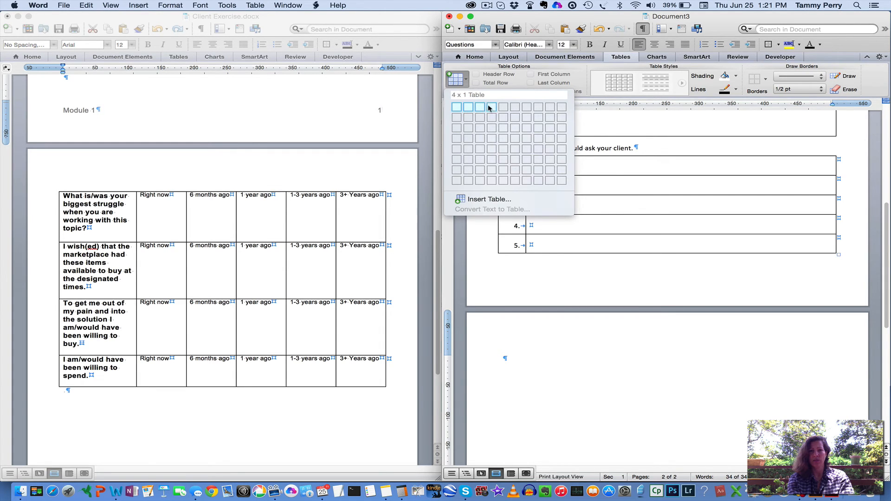
click(516, 136)
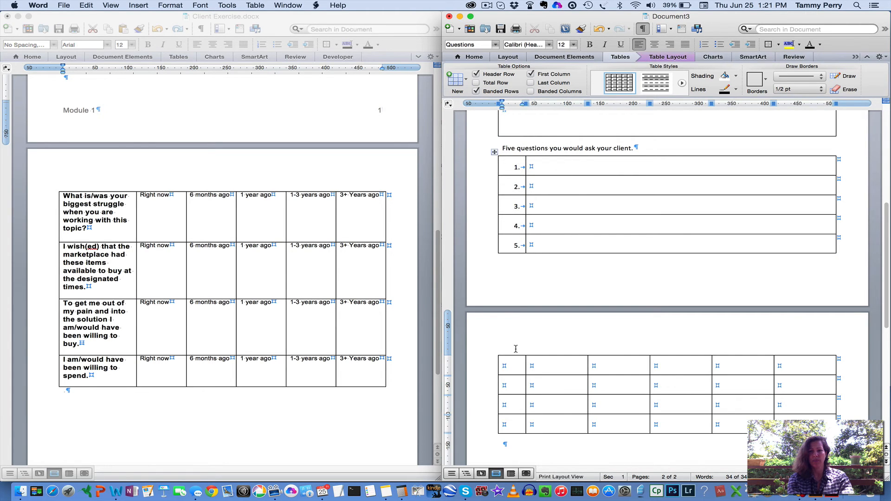
scroll(513, 371, down, 2)
scroll(513, 371, down, 3)
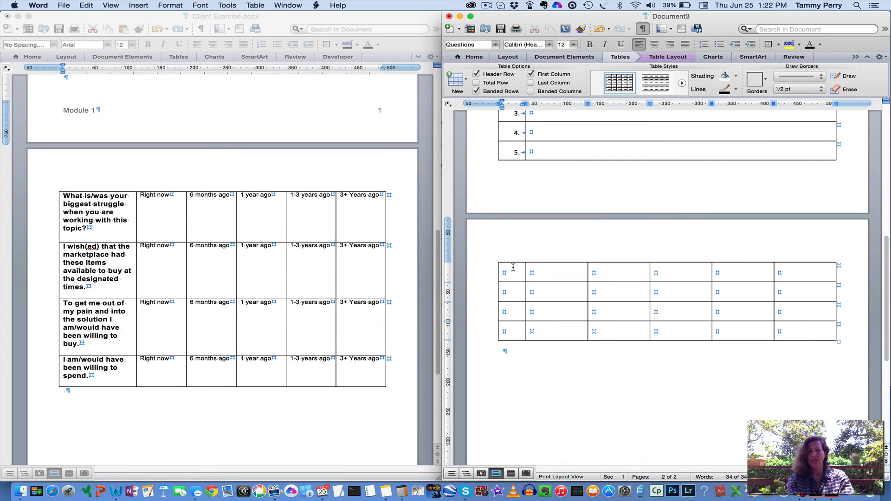
Step: Cut the whole newly inserted six-column table from the second page
drag(513, 268, 800, 333)
scroll(800, 335, up, 5)
scroll(800, 335, down, 3)
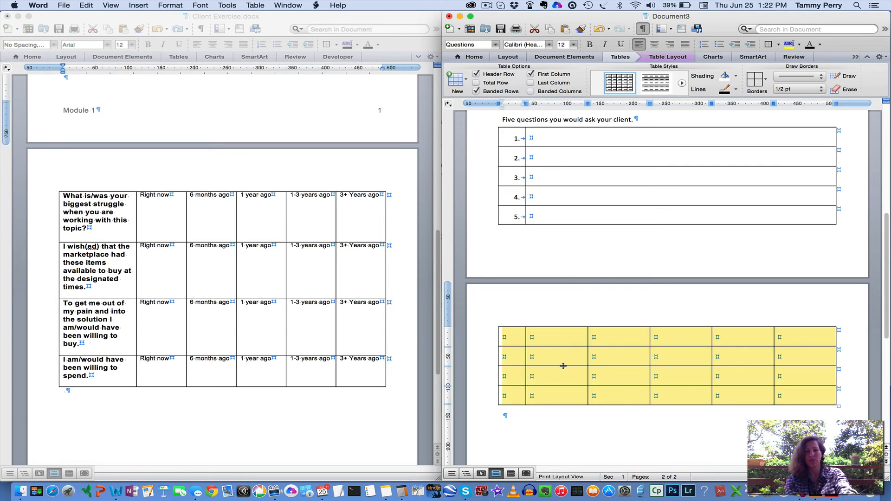
key(super+x)
Step: Add a blank paragraph on the second page and insert a six-column, four-row table below it
key(Return)
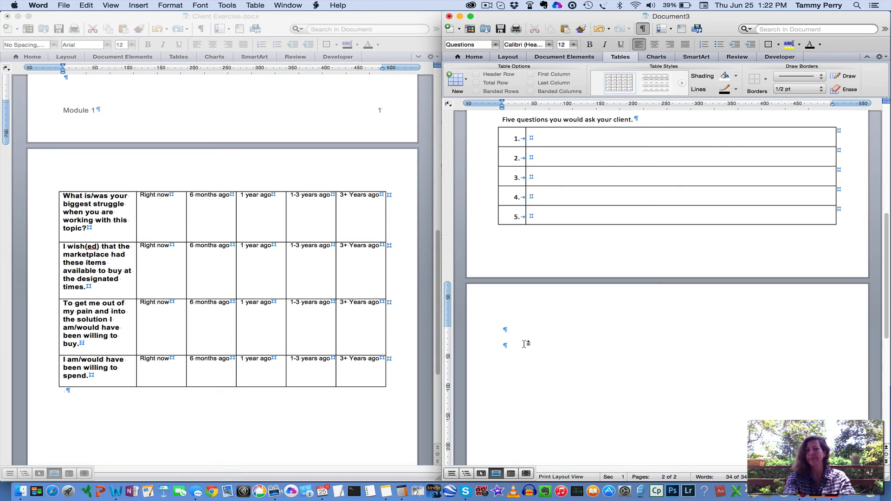
click(465, 79)
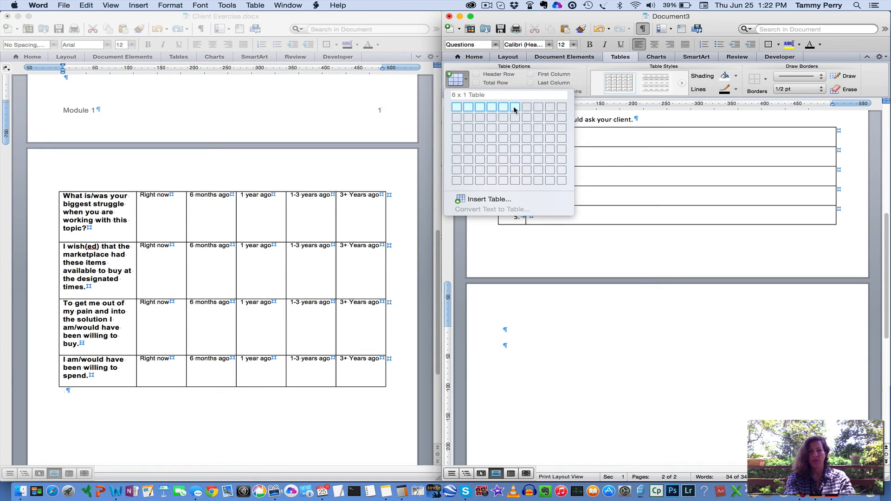
click(515, 138)
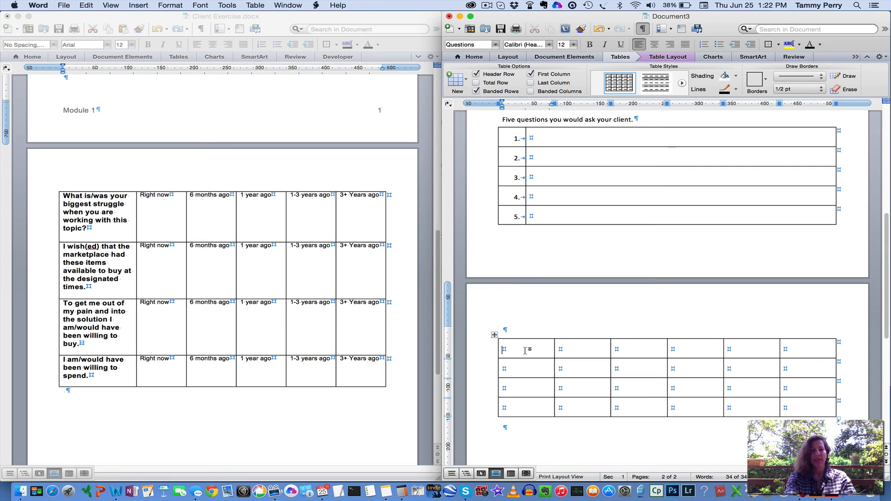
Step: Copy the question "What is/was your biggest struggle when you are working with this topic?" from Client Exercise.docx into the new table's first cell
double_click(92, 214)
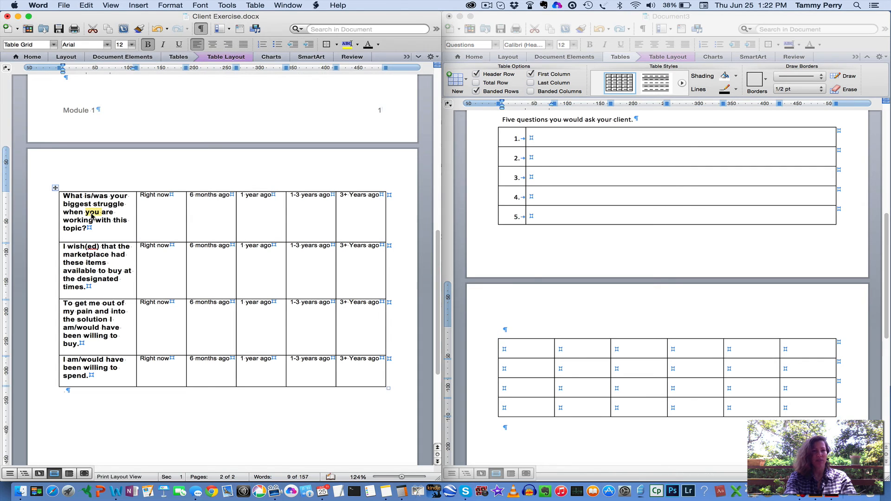
triple_click(92, 215)
double_click(92, 215)
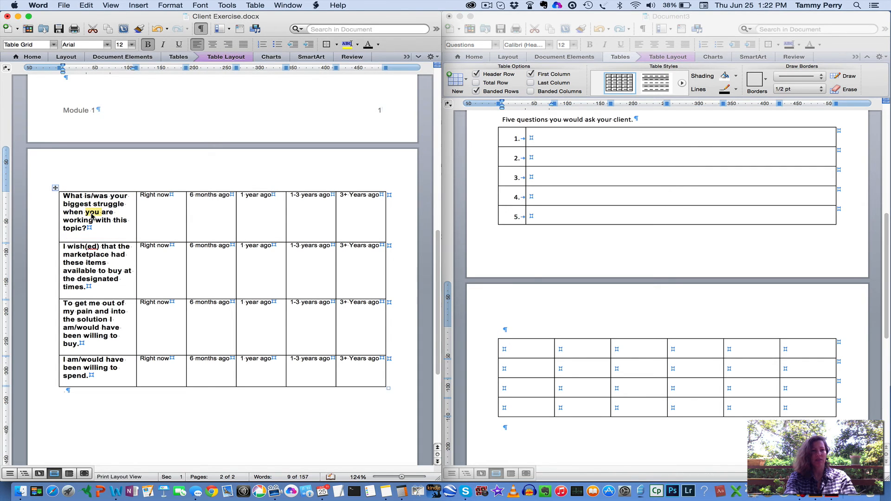
double_click(87, 208)
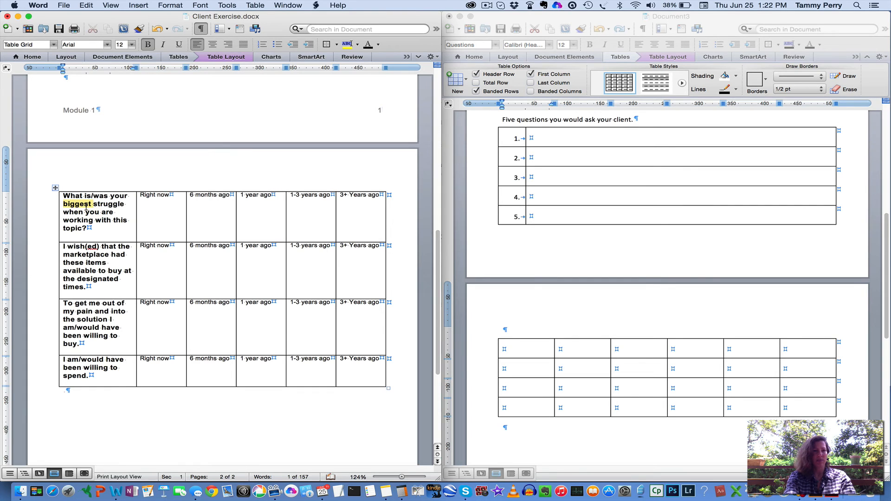
triple_click(87, 209)
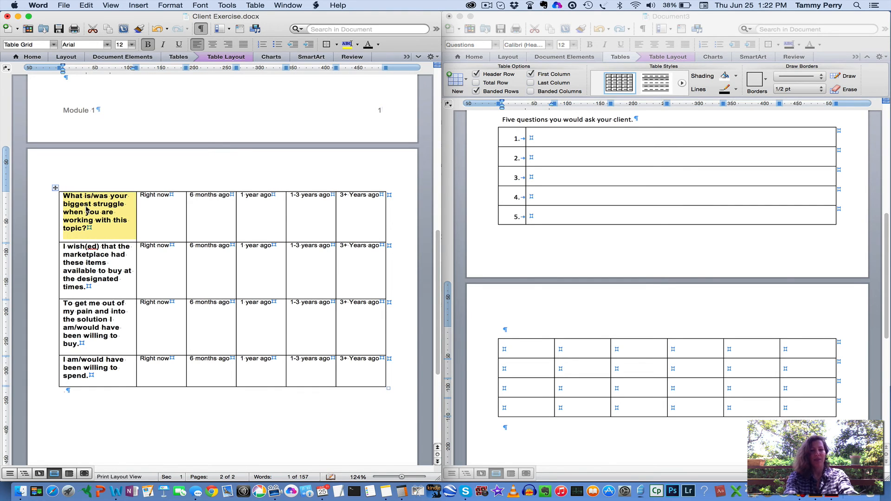
key(super+c)
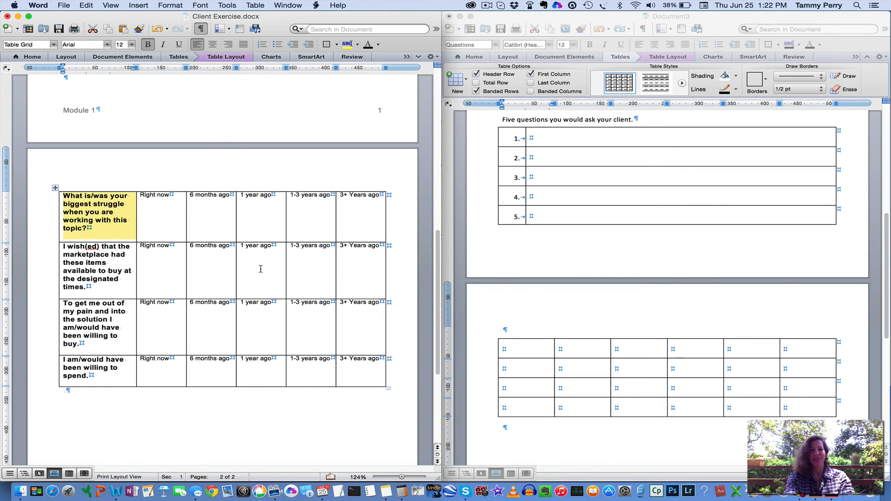
click(517, 349)
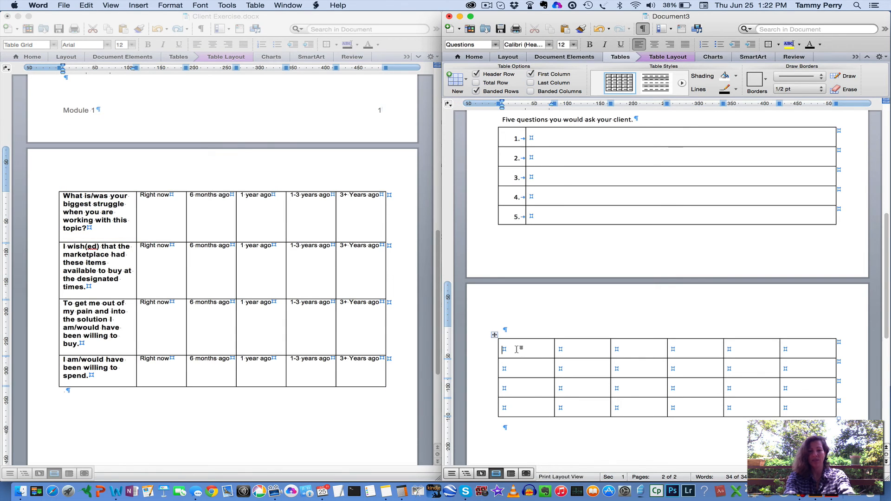
key(super+v)
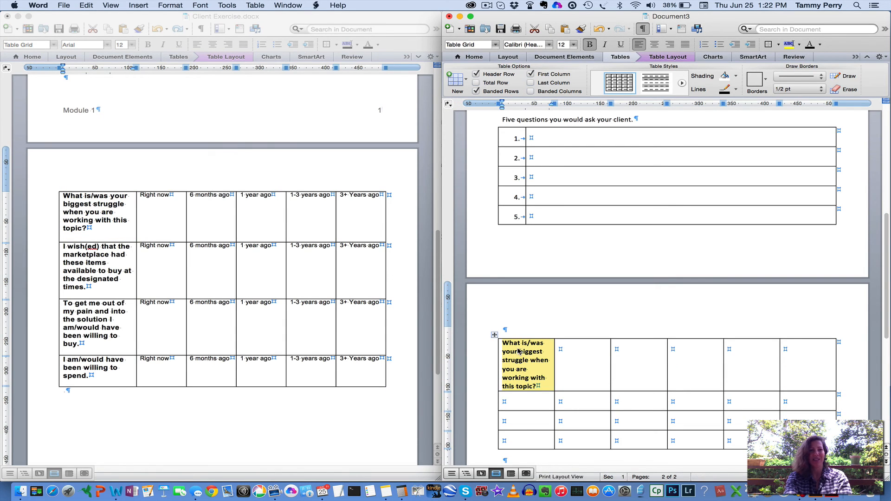
Step: Try widening the first column with the question cell still selected, and undo the width change
drag(555, 378, 565, 378)
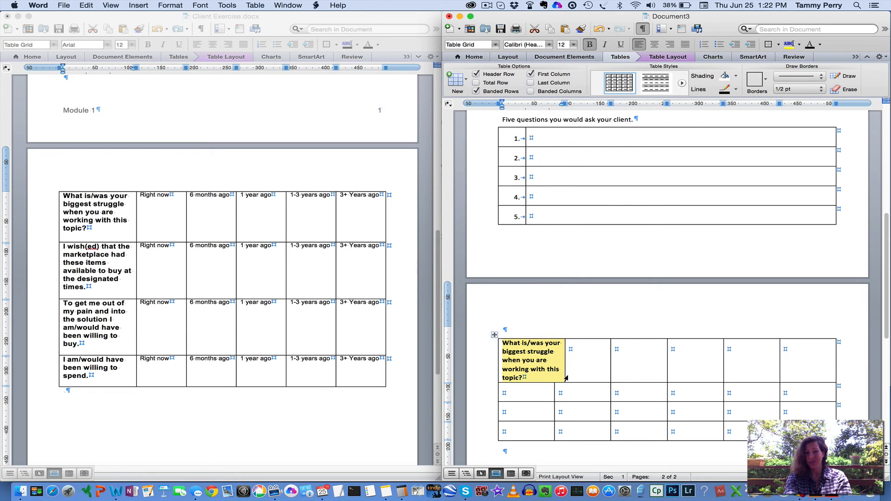
key(super+z)
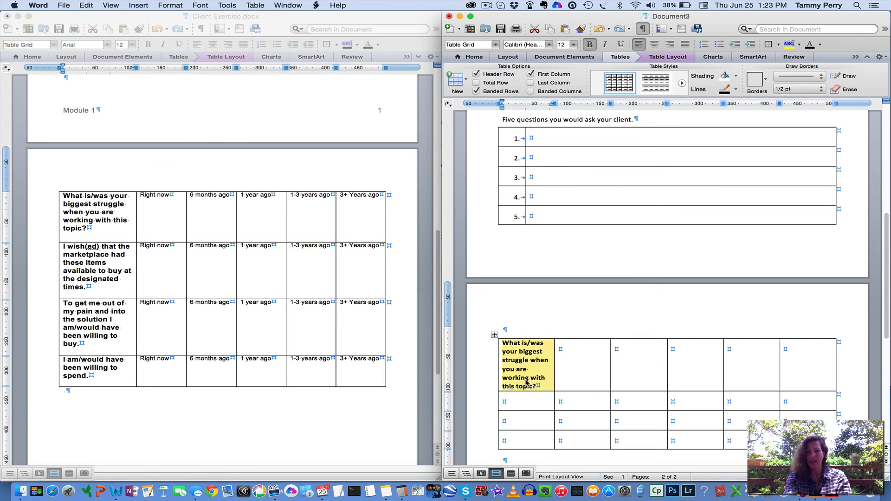
Step: Deselect the first question cell and slightly widen the whole first column of the second-page table
click(521, 343)
click(525, 377)
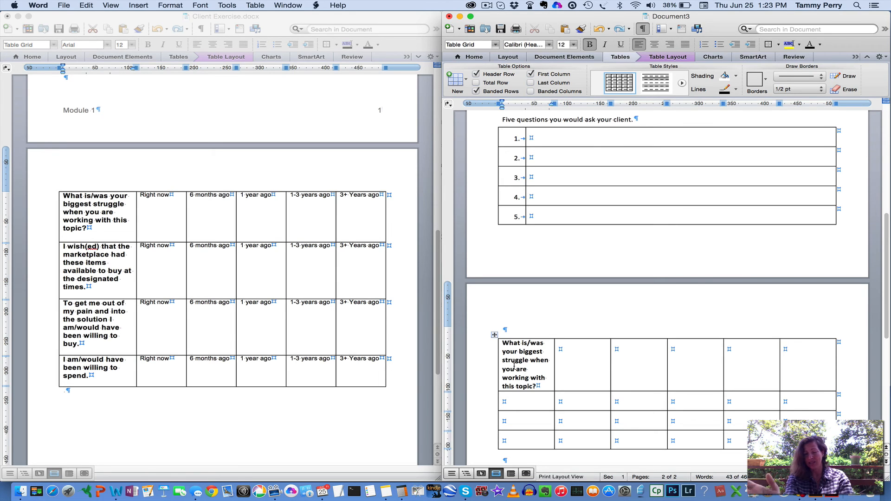
drag(554, 400, 563, 400)
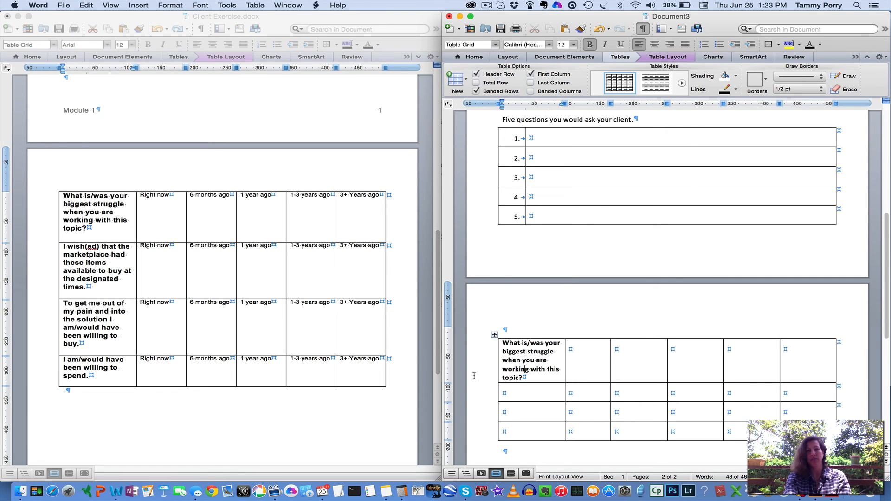
Step: Copy the prompt "I wish(ed) that the marketplace had these items available to buy at the designated times." from Client Exercise.docx into the second row's first cell
click(91, 260)
triple_click(91, 260)
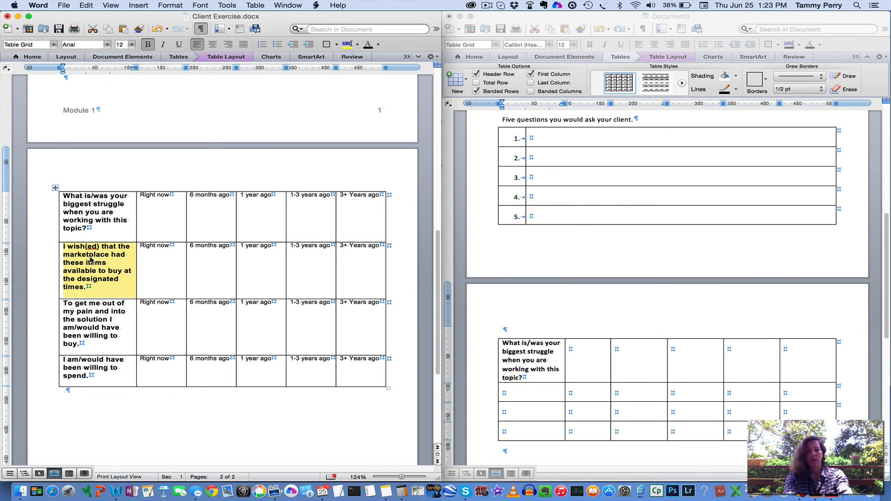
click(523, 394)
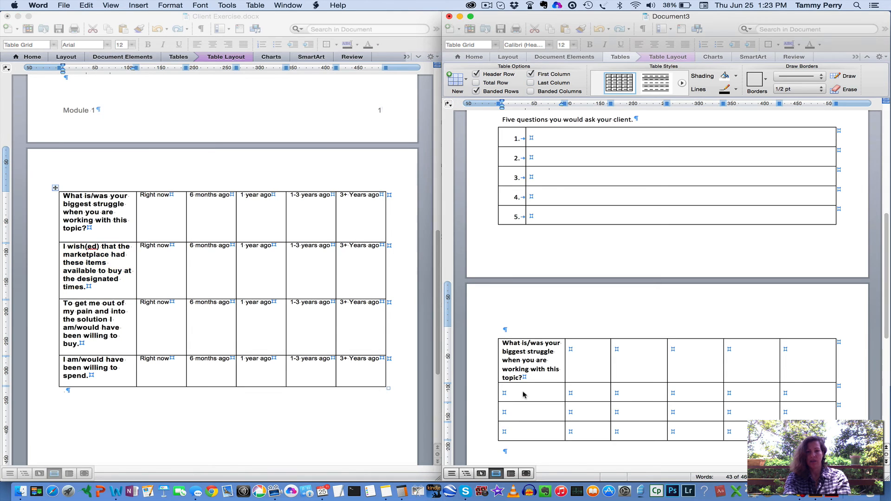
key(super+v)
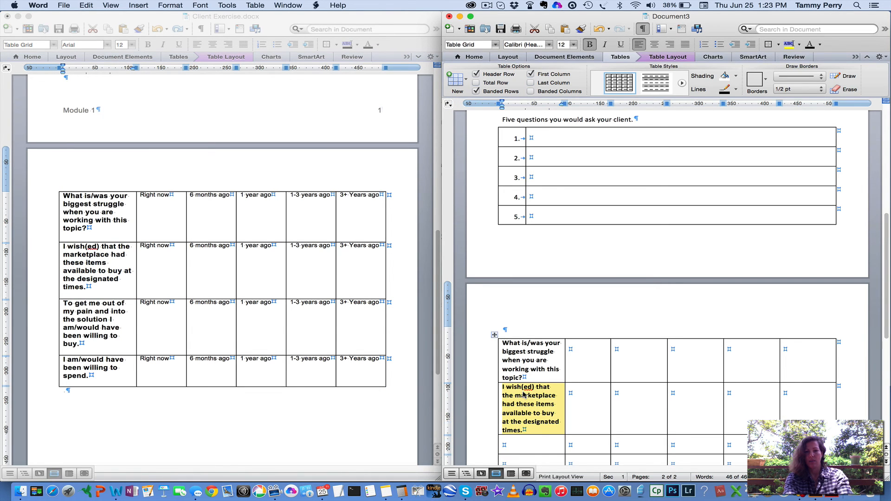
Step: Copy Client Exercise.docx's "To get me out of my pain and into the solution I am/would have been willing to buy." prompt into the third row's first cell
scroll(523, 394, down, 3)
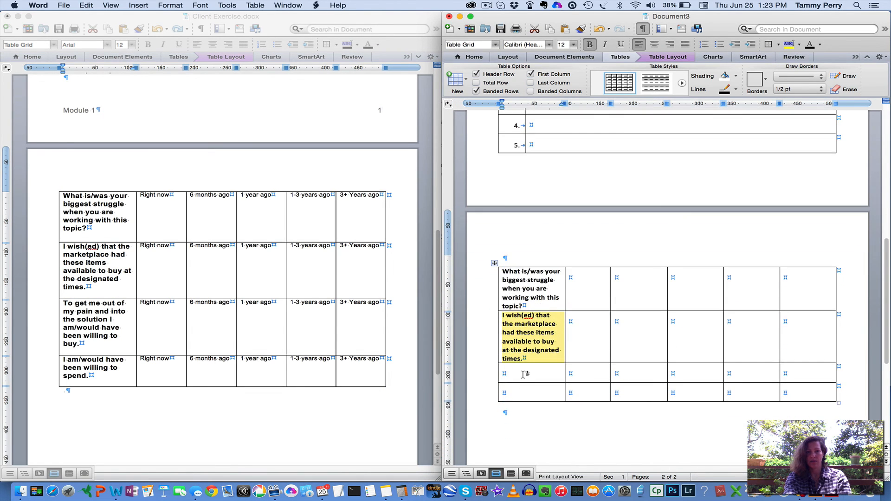
click(524, 374)
triple_click(91, 327)
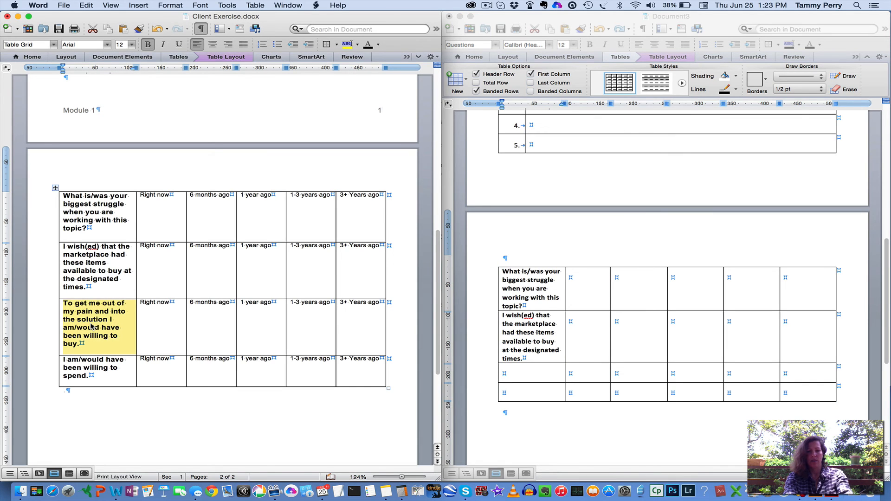
key(super+c)
click(517, 375)
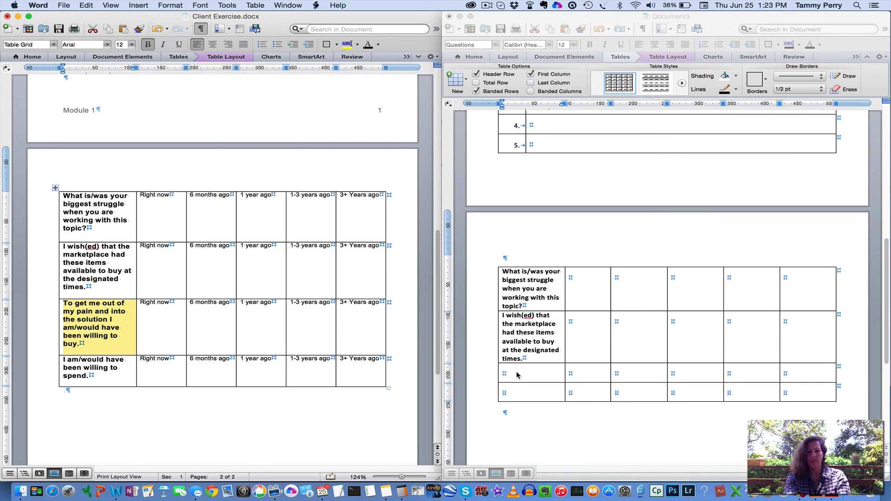
click(517, 375)
key(super+v)
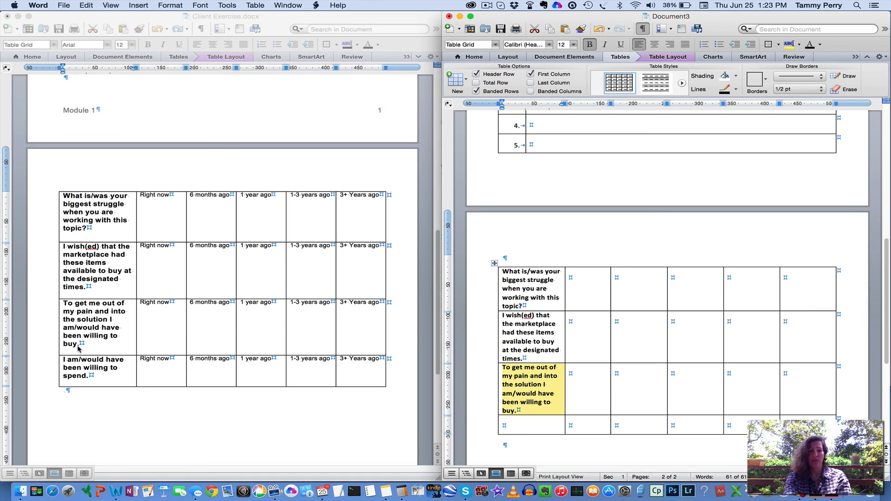
Step: Copy the prompt "I am/would have been willing to spend." from Client Exercise.docx into the fourth row's first cell of the new table
click(85, 366)
triple_click(85, 366)
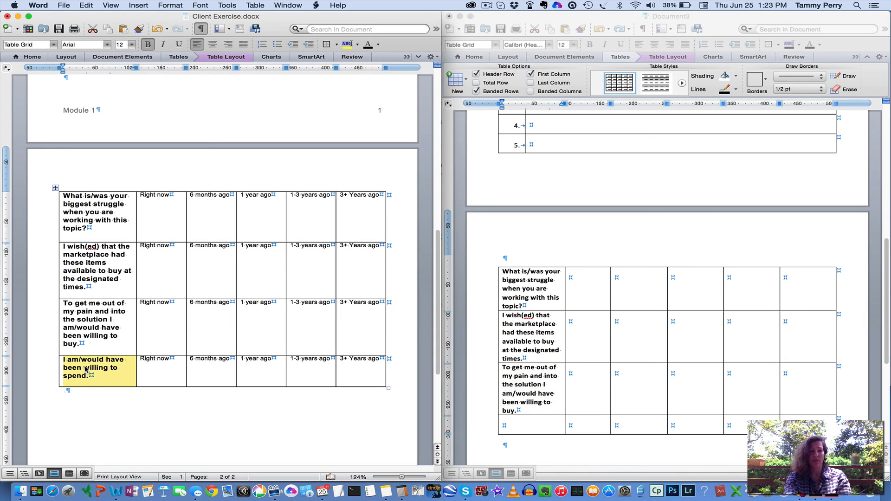
double_click(85, 366)
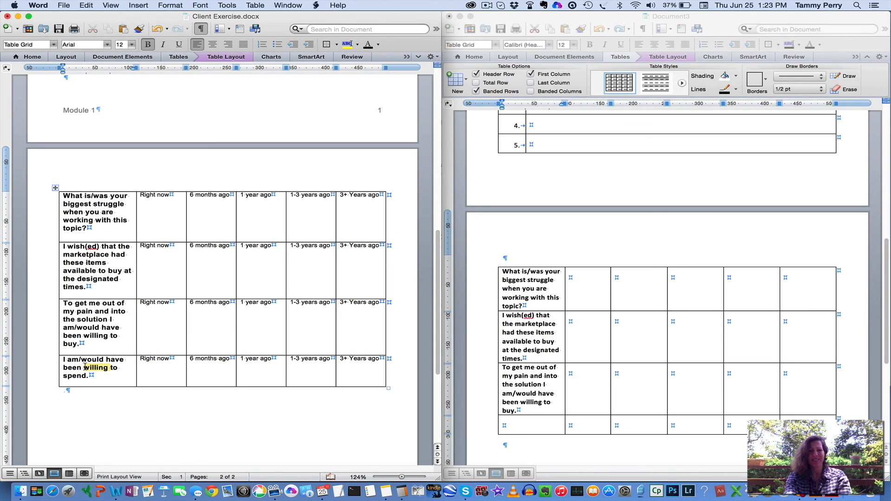
triple_click(85, 367)
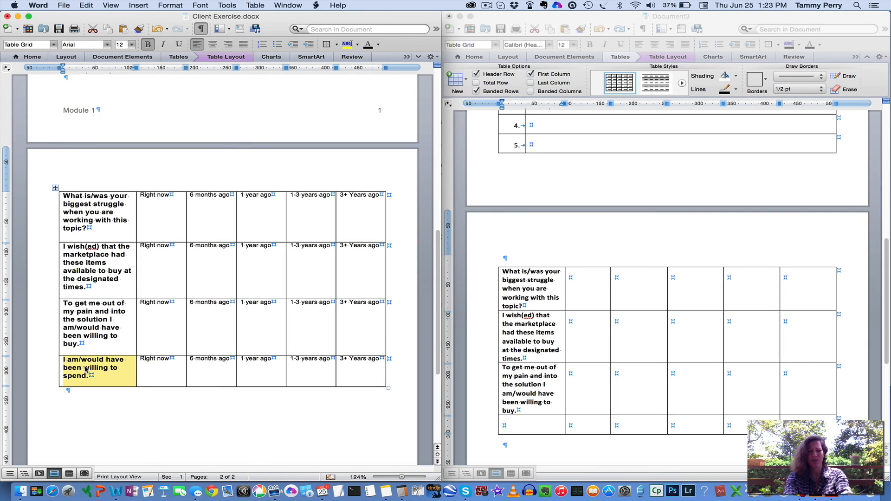
click(540, 425)
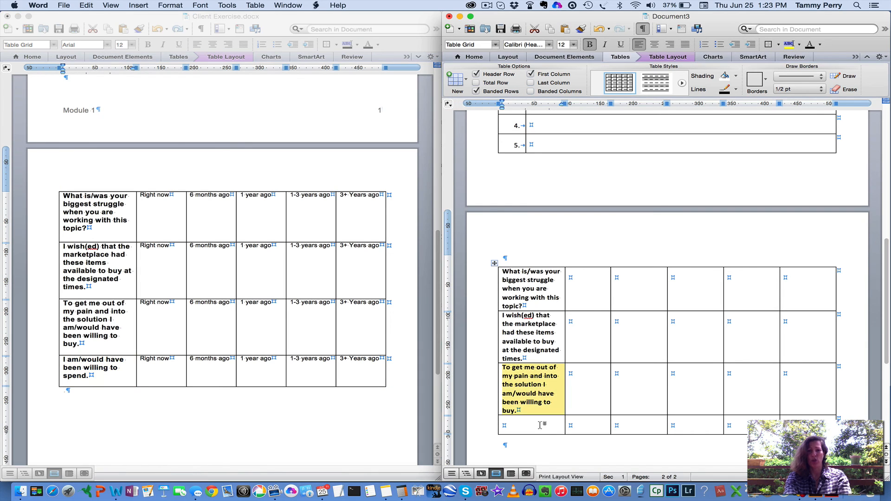
click(540, 425)
key(super+v)
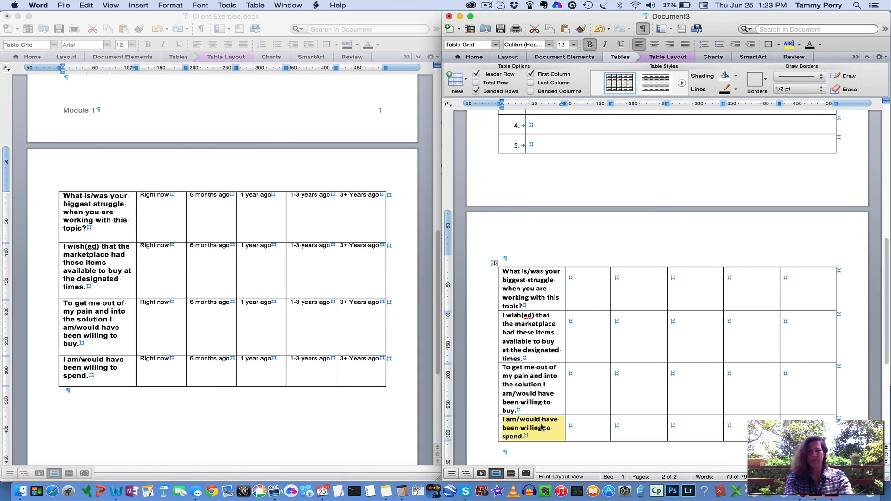
Step: Copy the labels Right now, 6 months ago, 1 year ago, 1-3 years ago and 3+ Years ago from Client Exercise.docx into the new table's first row
click(586, 298)
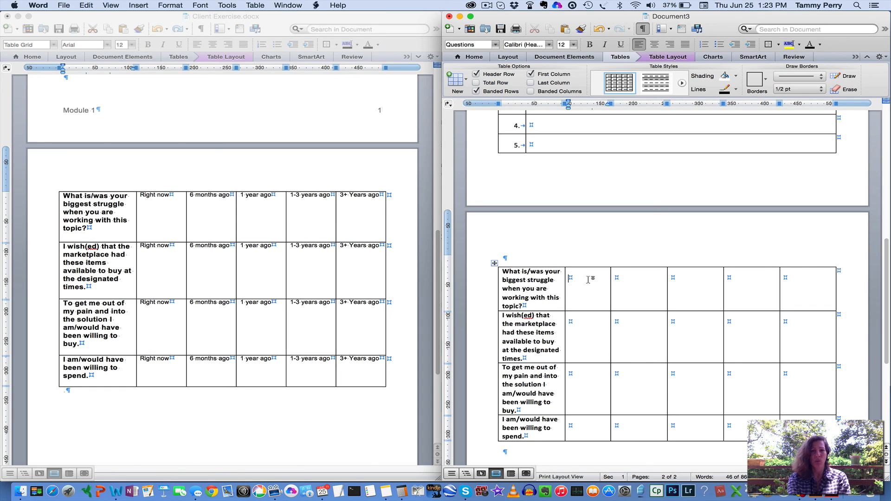
click(147, 199)
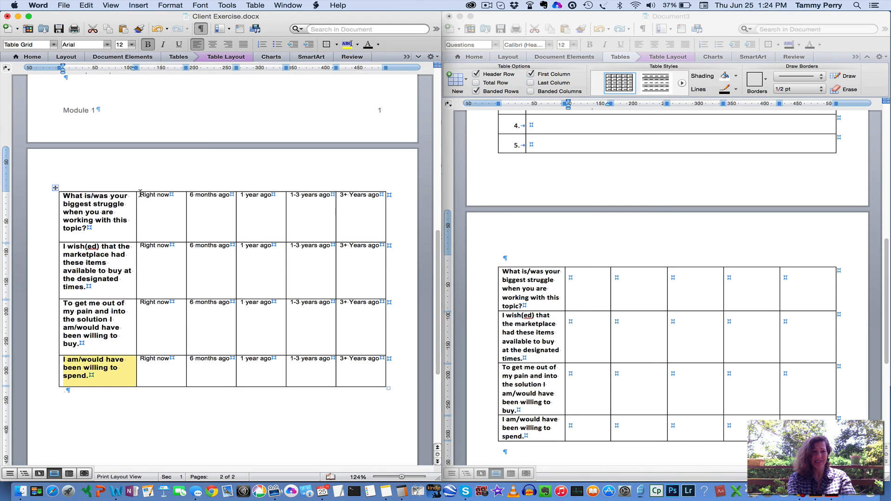
drag(140, 193, 371, 199)
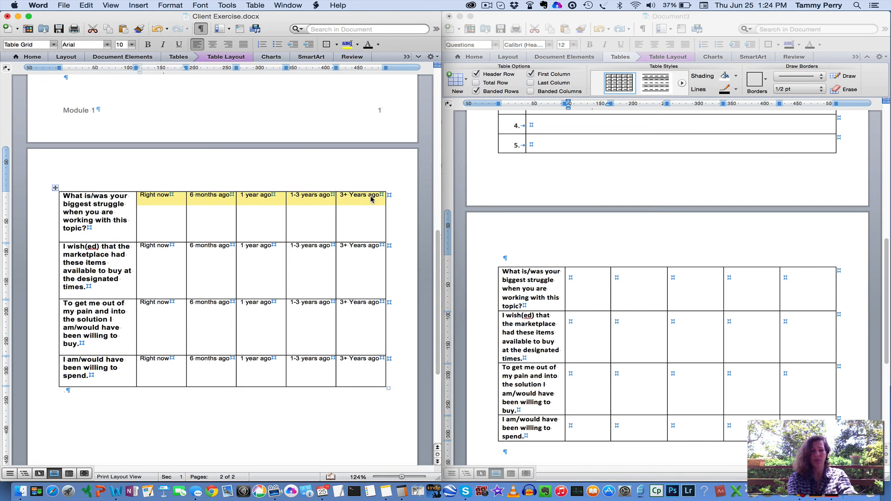
click(588, 282)
key(super+v)
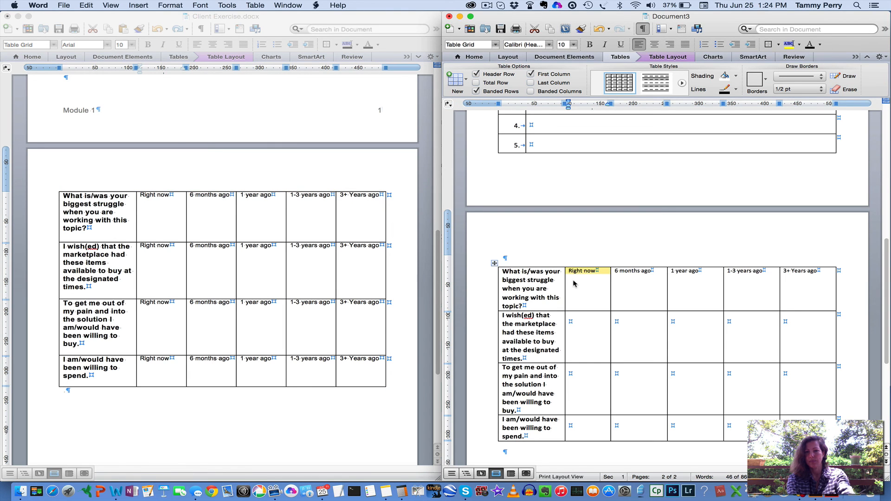
Step: Paste the same five timeline labels into the second, third and fourth rows, starting from the second column
click(577, 321)
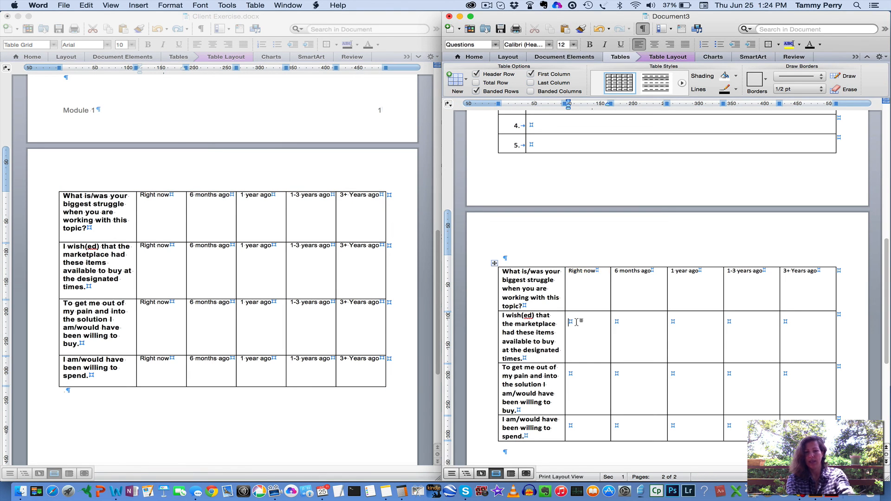
key(super+v)
click(580, 375)
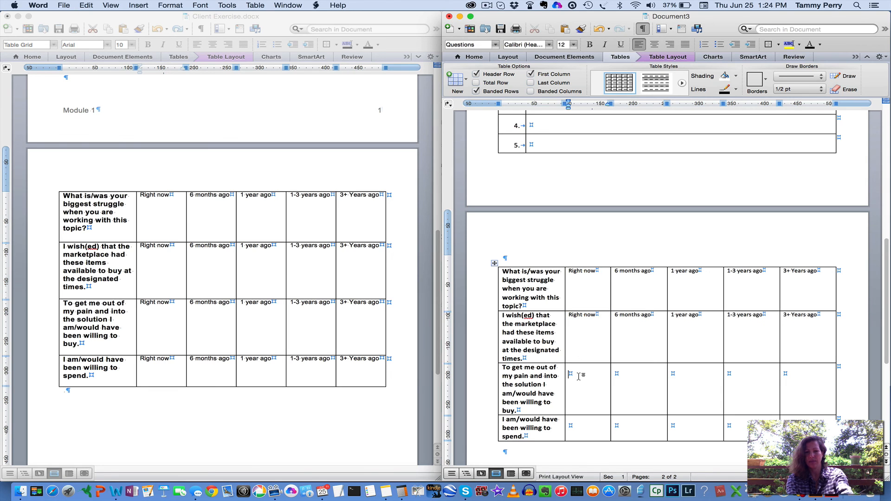
key(super+v)
click(580, 424)
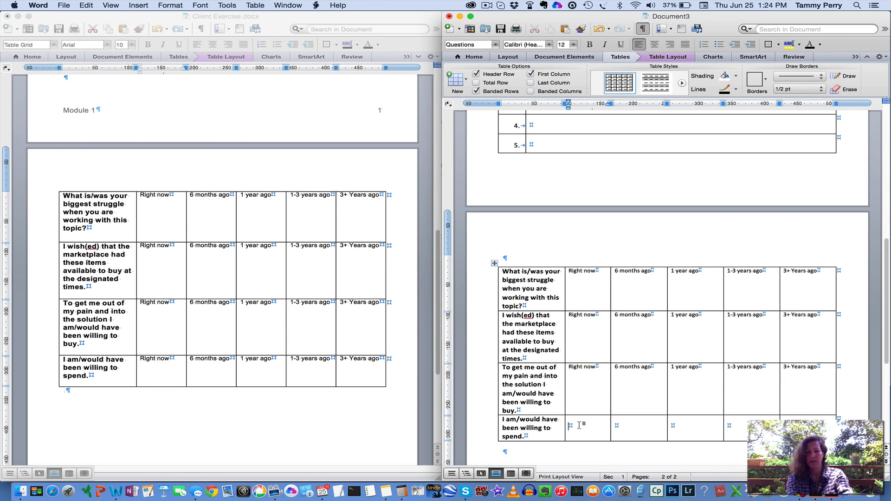
key(super+v)
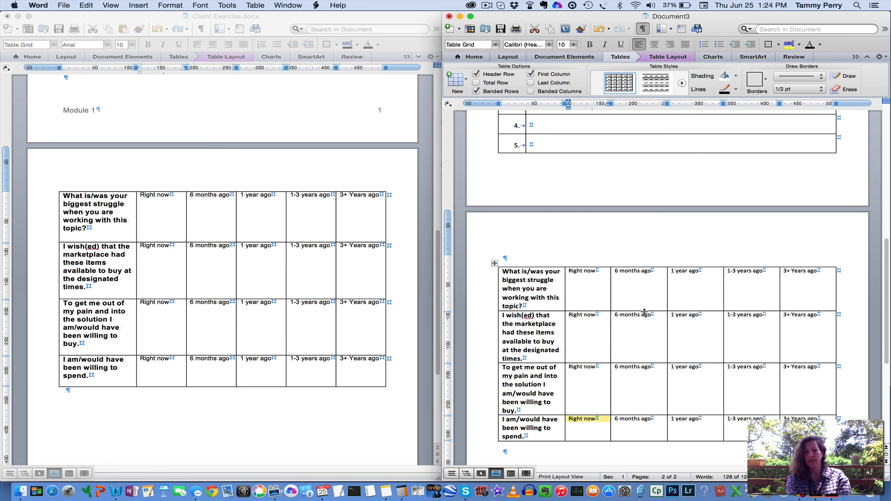
Step: Review the layout of both pages of the new form, from the Client Exercise title through the timeline table
click(582, 282)
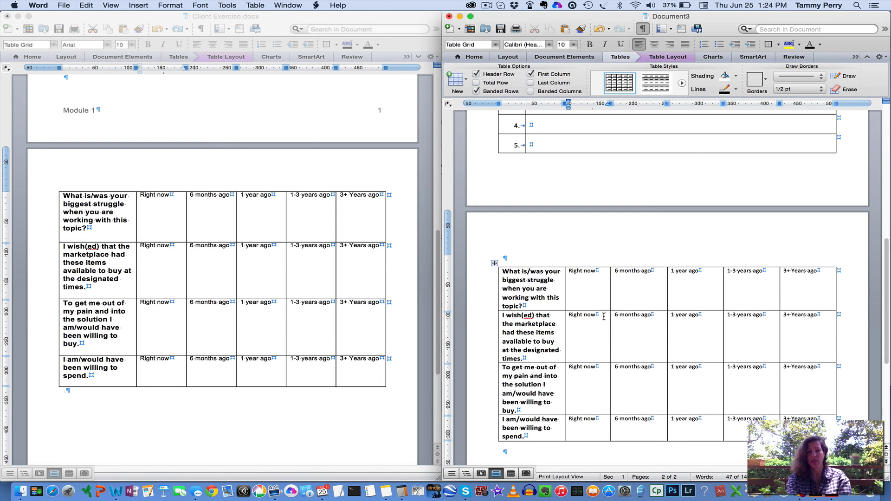
scroll(604, 316, down, 3)
scroll(604, 317, up, 10)
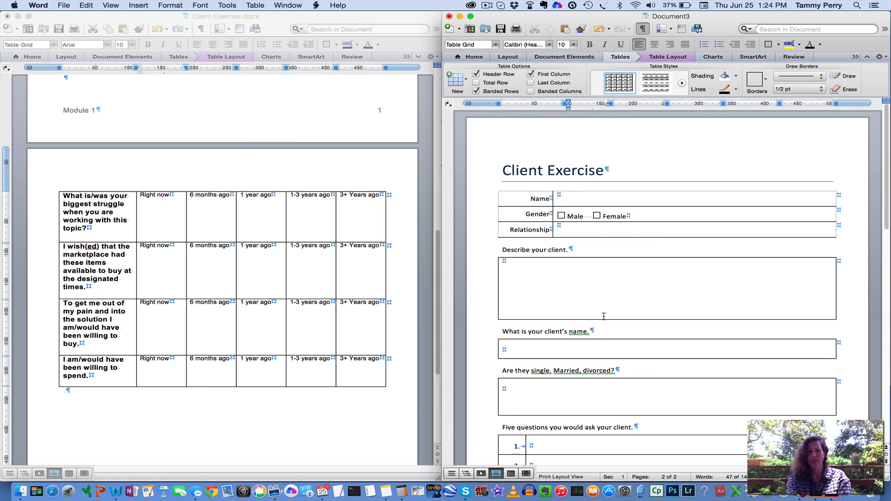
scroll(604, 317, down, 10)
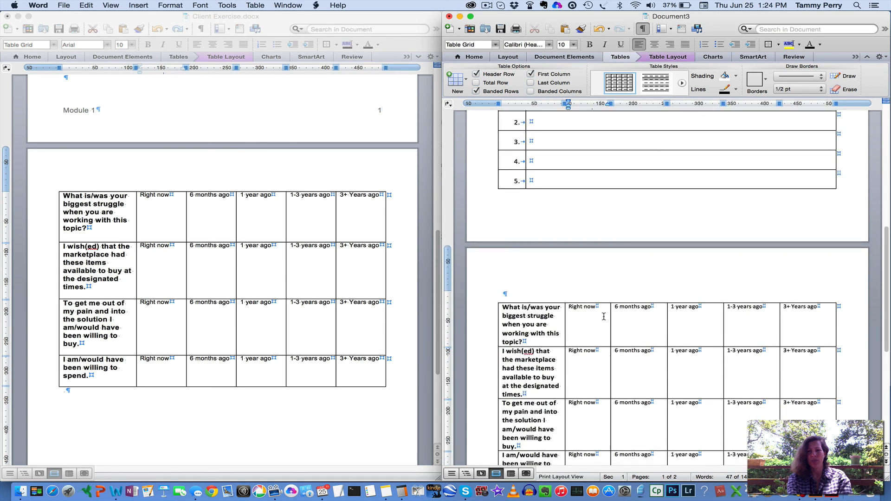
scroll(604, 317, up, 10)
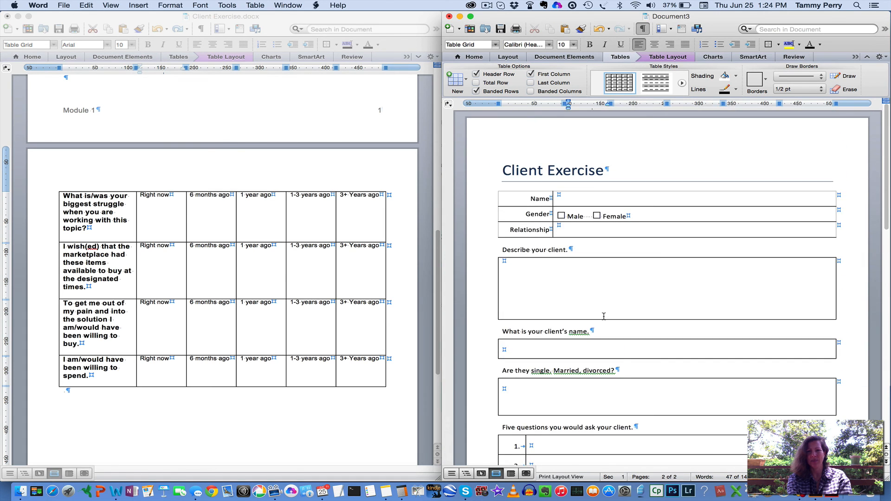
scroll(603, 317, down, 5)
scroll(604, 317, down, 4)
scroll(604, 317, up, 8)
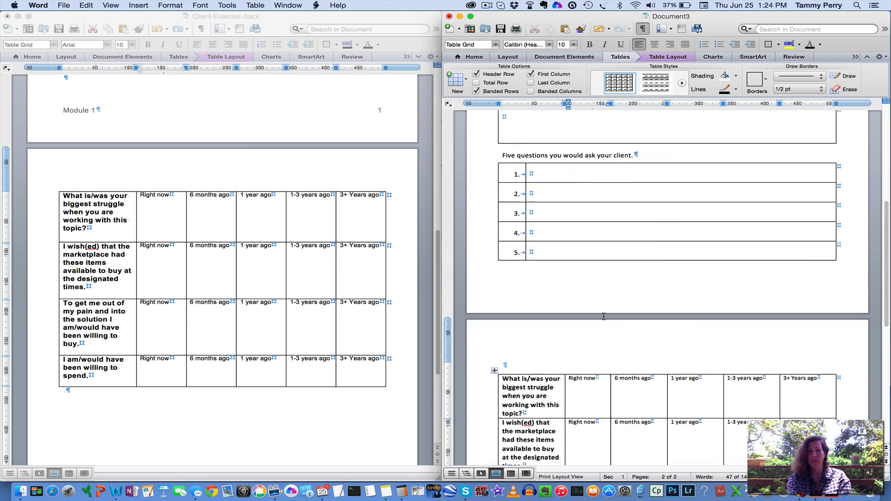